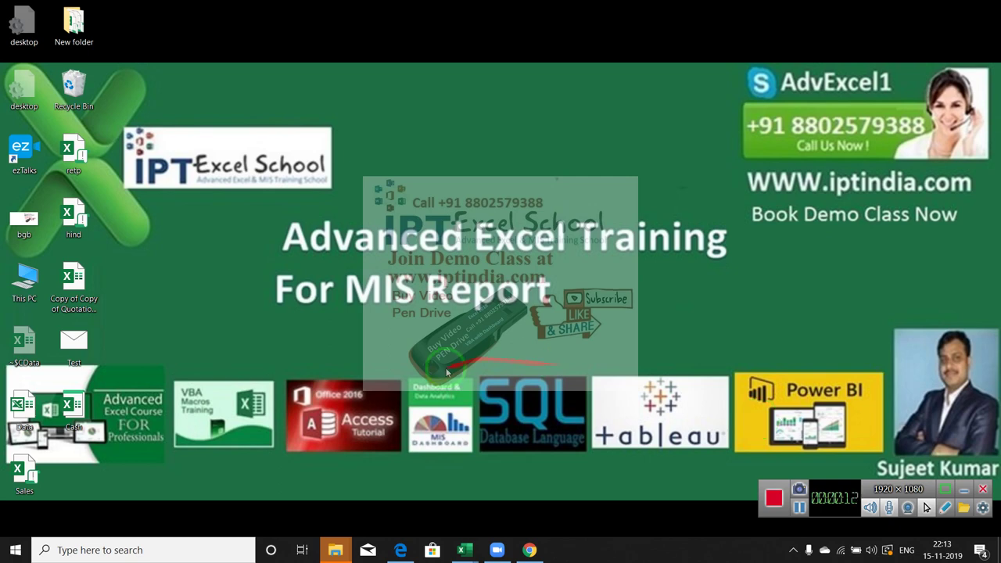
- Select items on the desktop and refresh the desktop
left_click(148, 388)
mouse_move(148, 388)
left_mouse_down()
mouse_move(389, 459)
mouse_move(821, 455)
left_mouse_up()
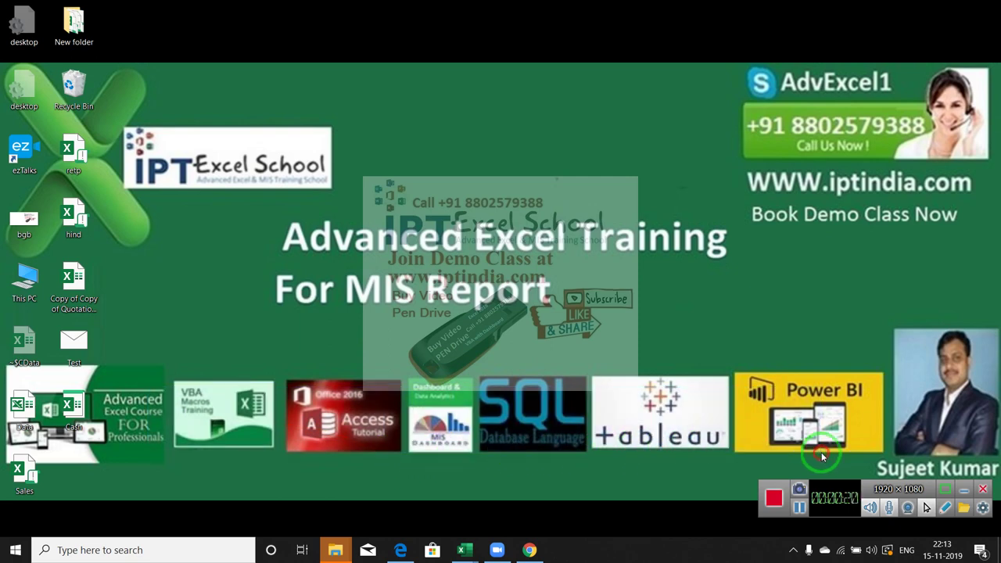
right_click(575, 305)
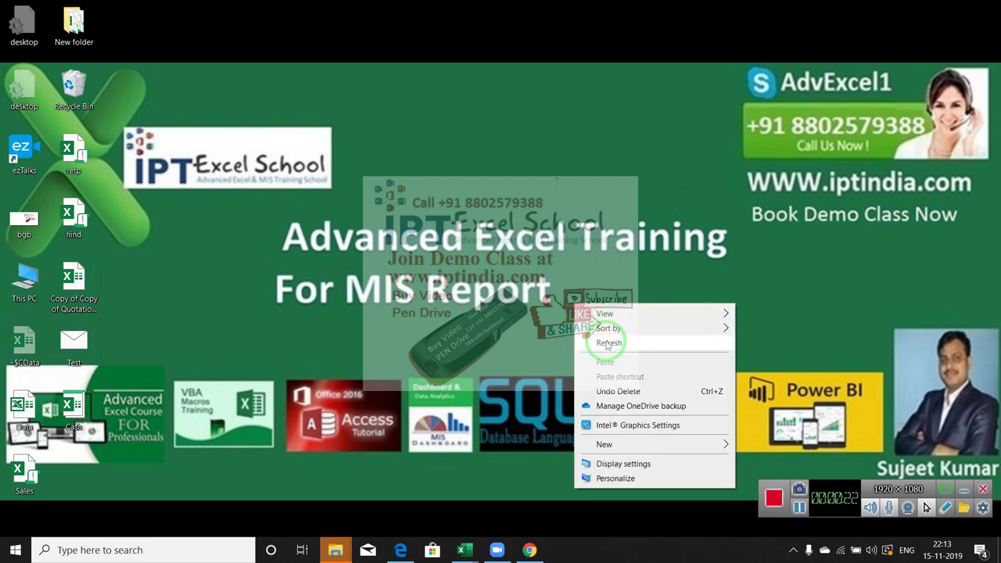
left_click(607, 342)
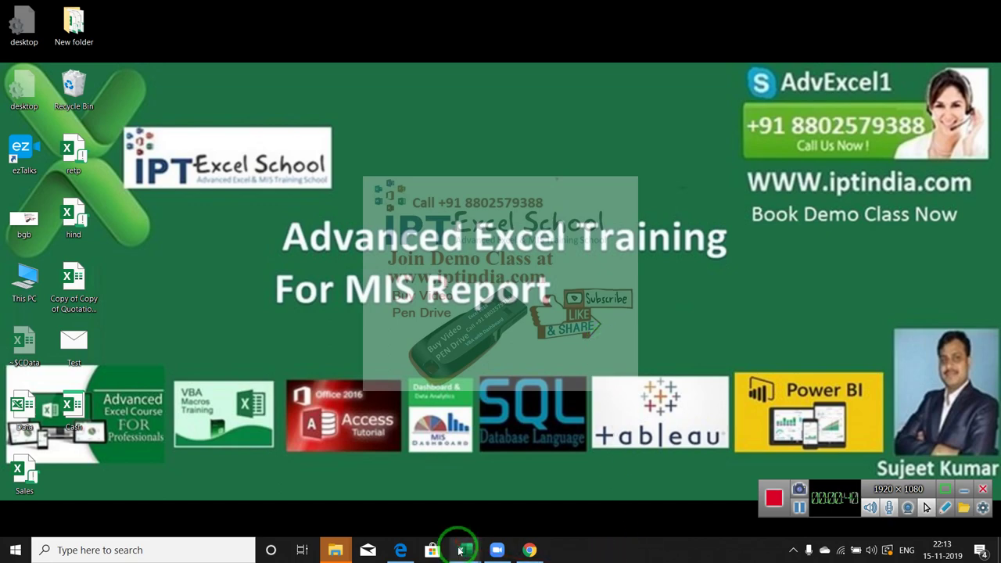
- In Chrome, go to Google Drive and create a new blank Google Sheets spreadsheet
left_click(530, 550)
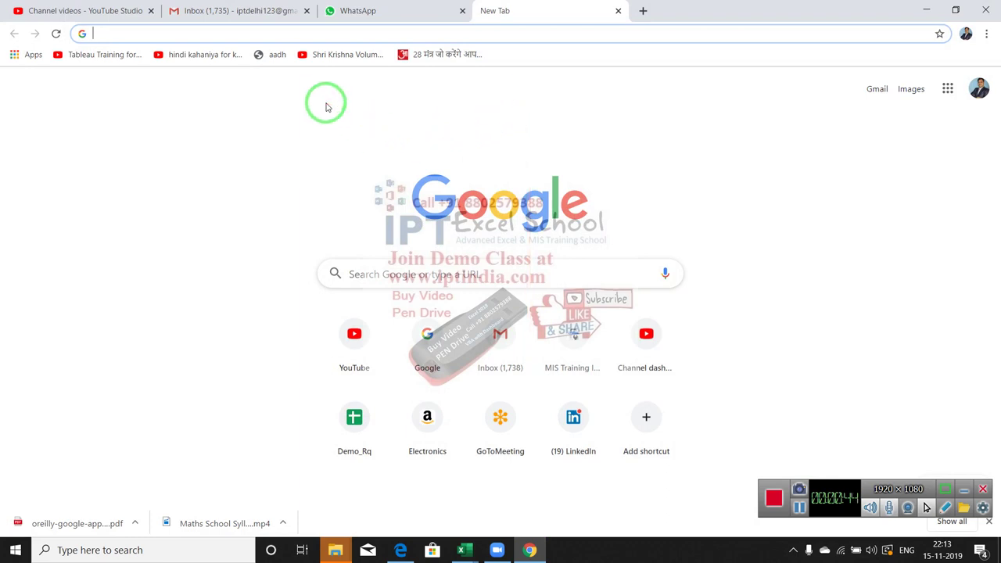
type("dr")
key("Return")
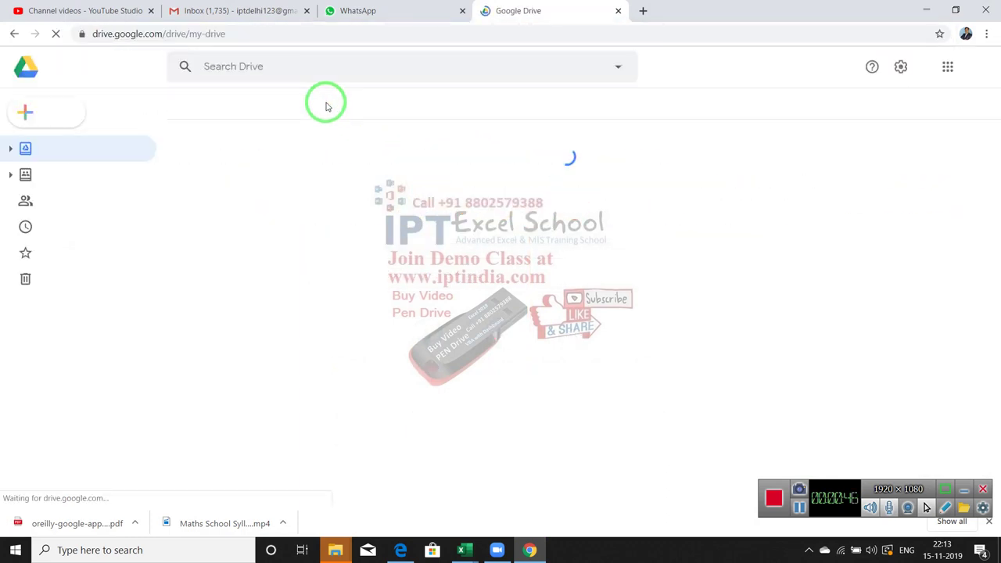
left_click(63, 119)
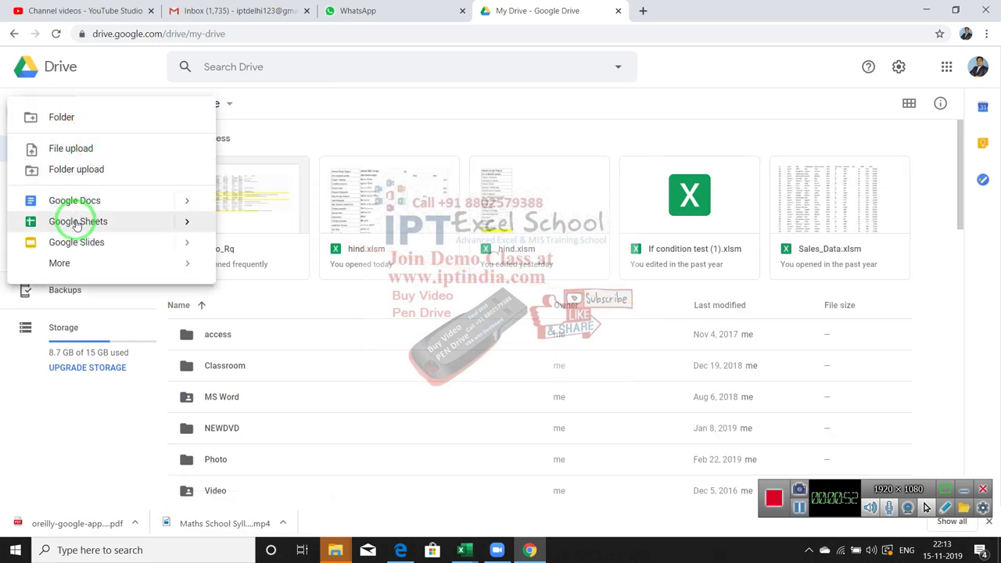
left_click(78, 222)
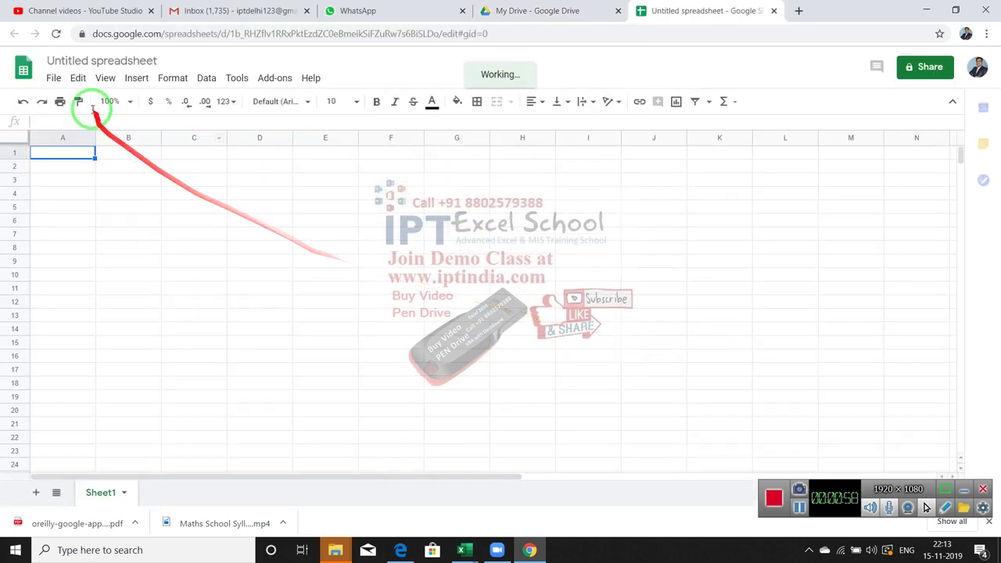
- Retitle 'Untitled spreadsheet' as 'Sheet Example', then return to the My Drive tab
left_click(95, 65)
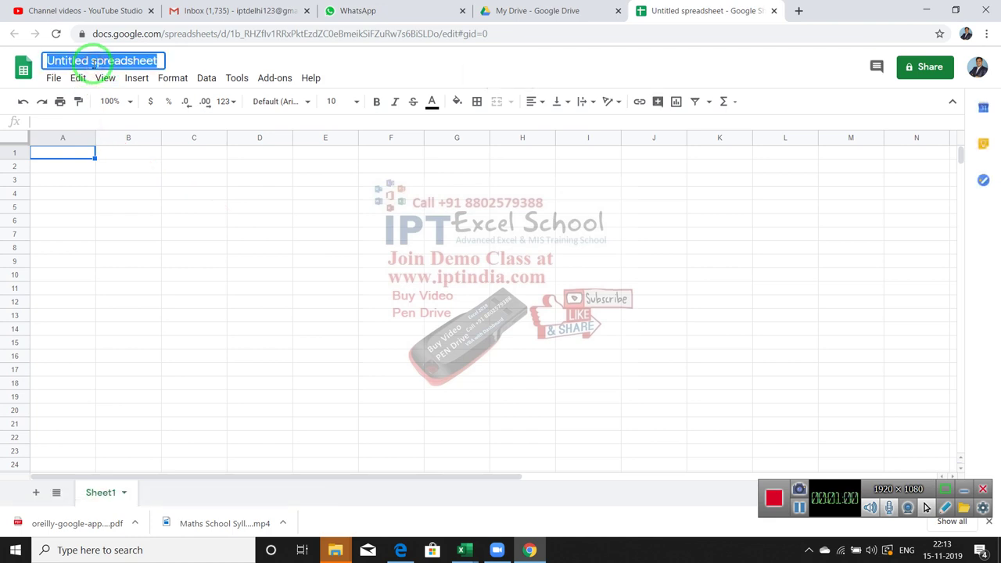
key("BackSpace")
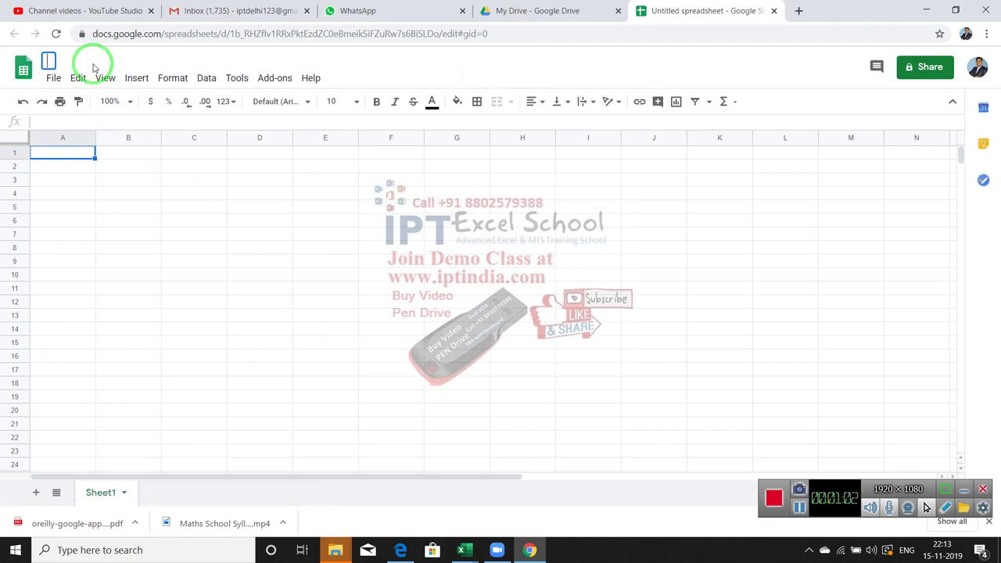
type("Sheet ")
type("Exampl")
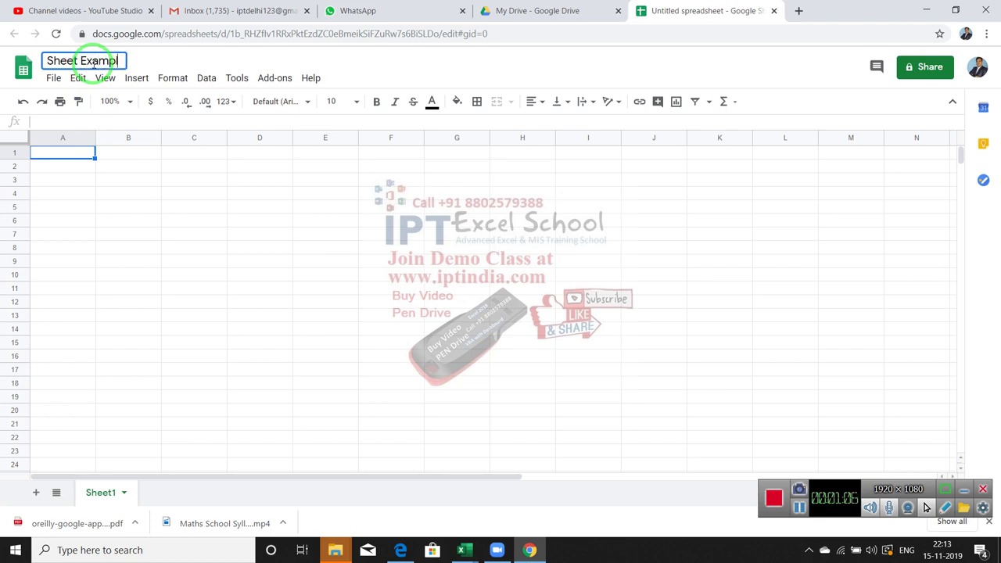
type("e")
key("Return")
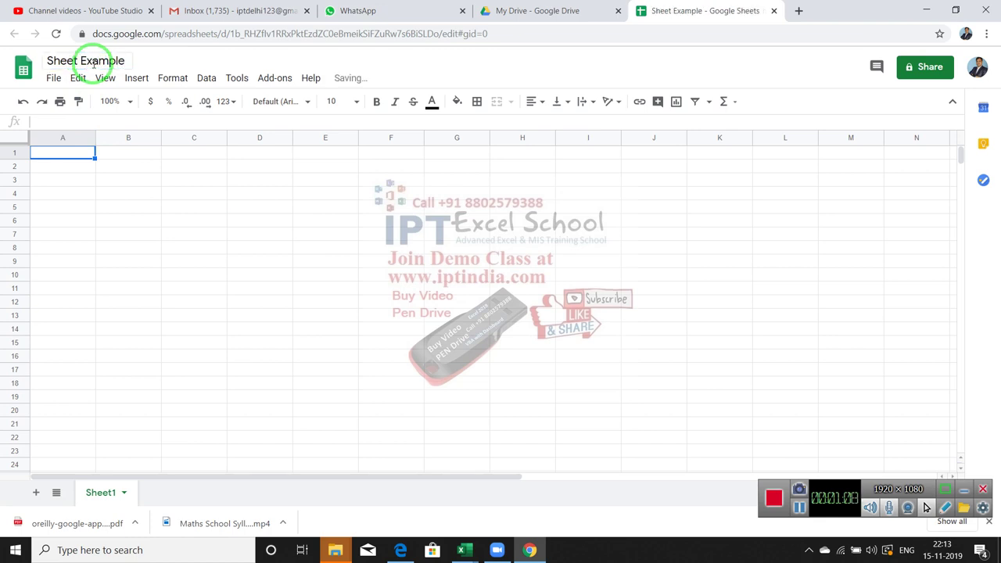
left_click(539, 11)
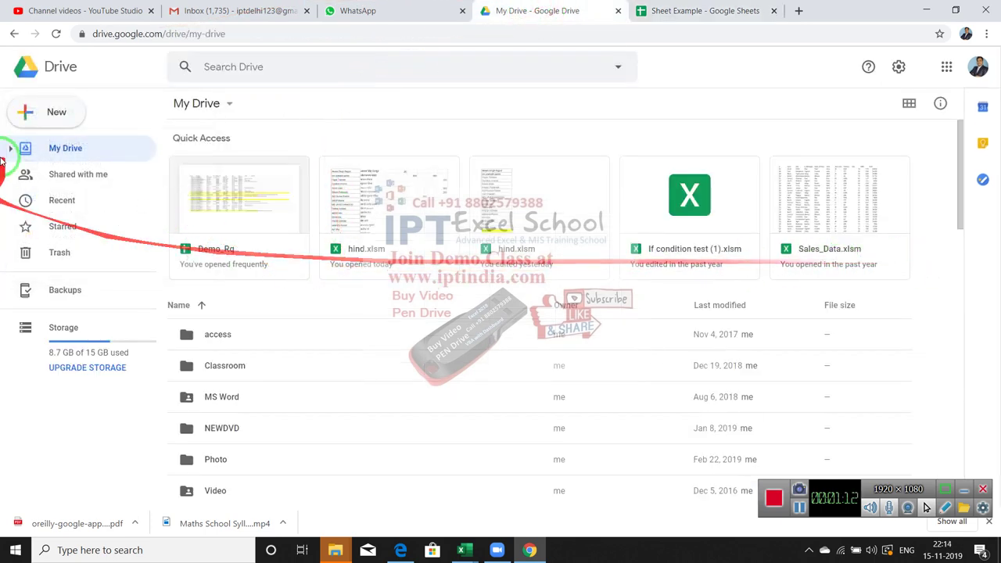
- Reload Drive and download Sheet Example as Sheet Example.xlsx, then return to the spreadsheet
left_click(57, 33)
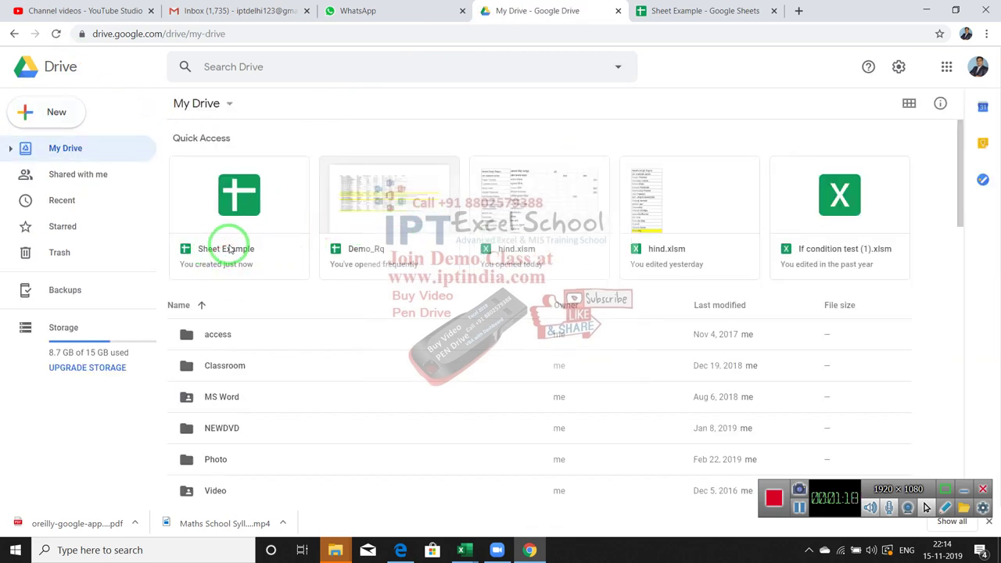
left_click(231, 247)
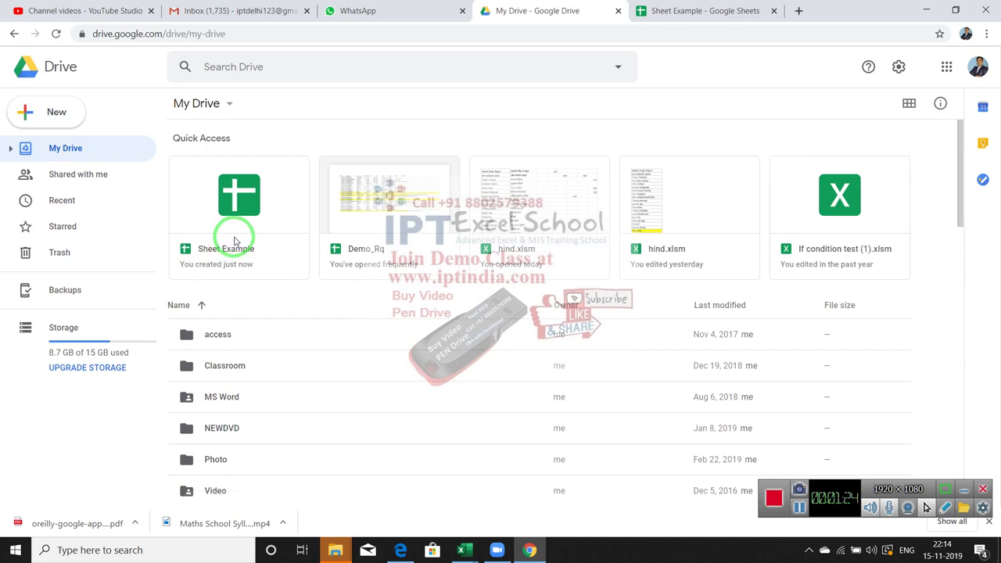
left_click(668, 25)
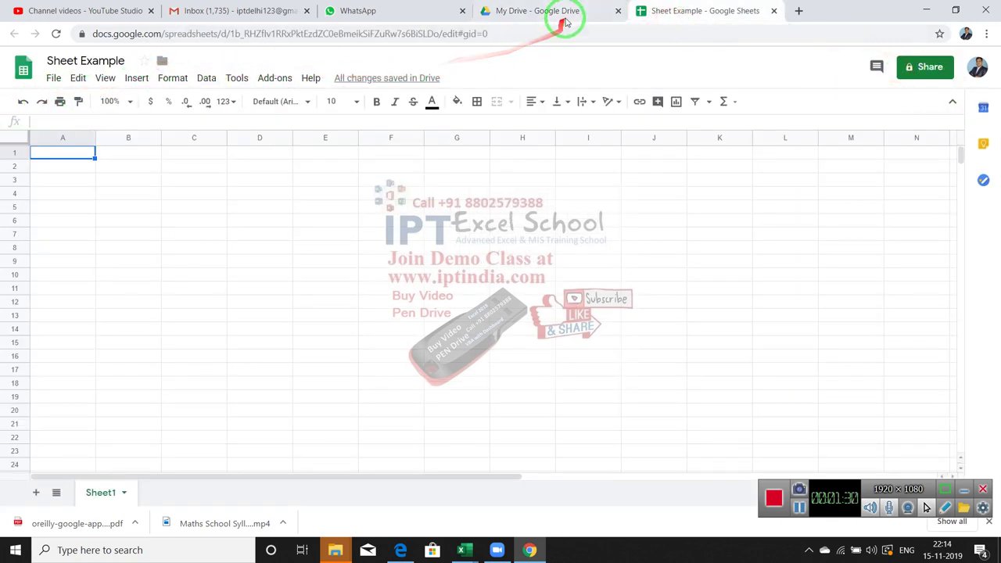
left_click(566, 21)
right_click(221, 195)
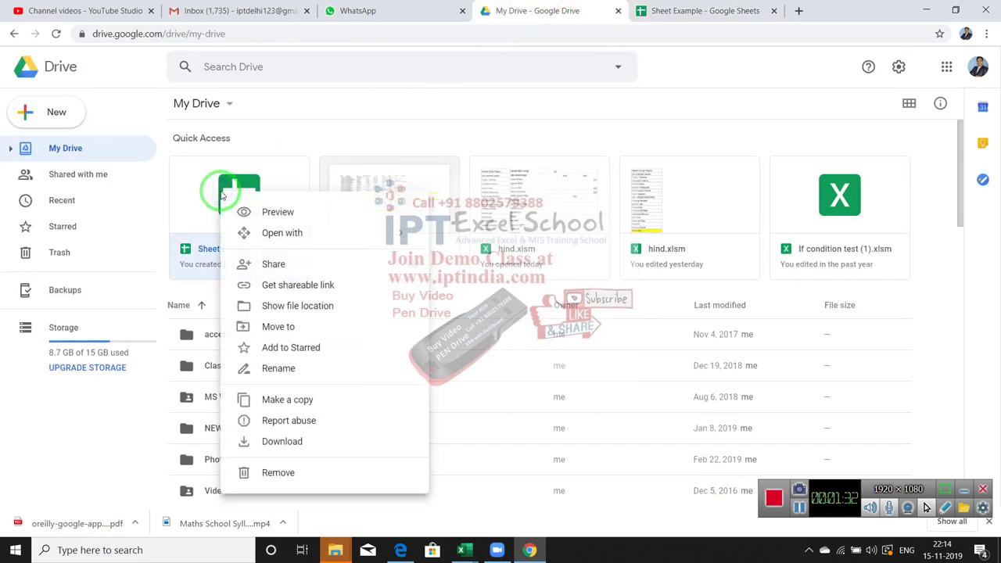
left_click(287, 452)
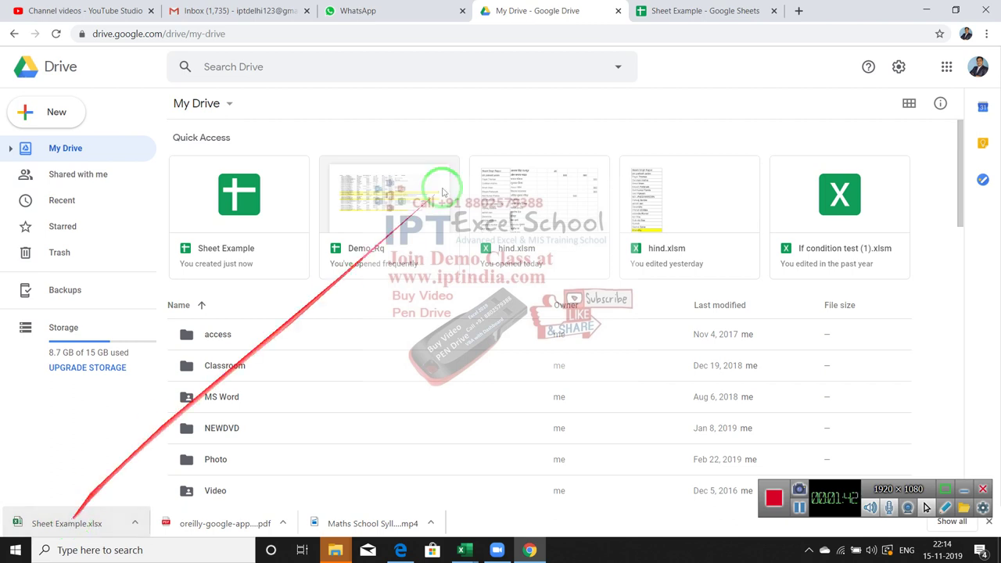
left_click(707, 11)
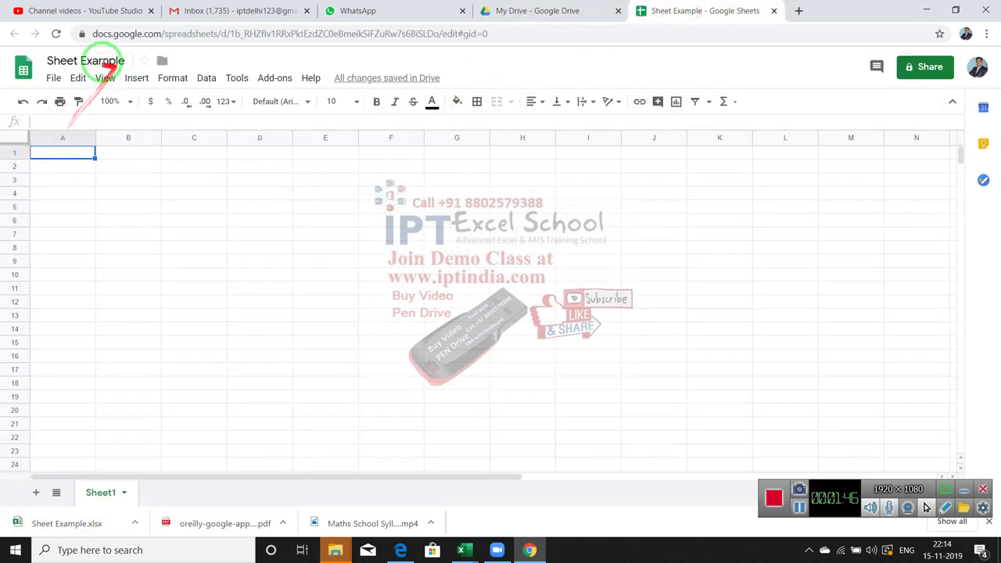
- Enter the headers Name, City and Amt in cells A1:C1
type("N")
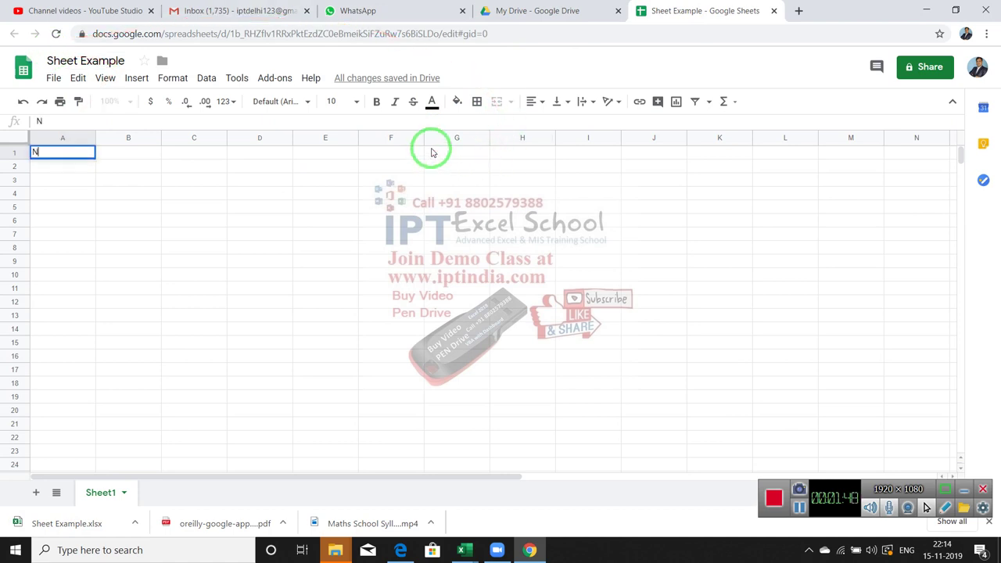
type("ame")
key("Return")
key("Up")
key("Right")
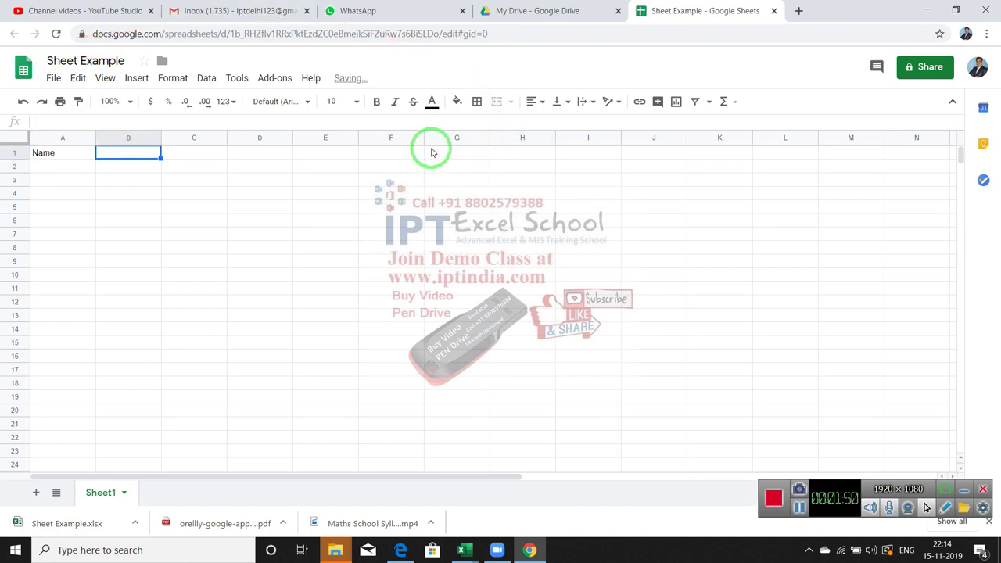
type("Cityq")
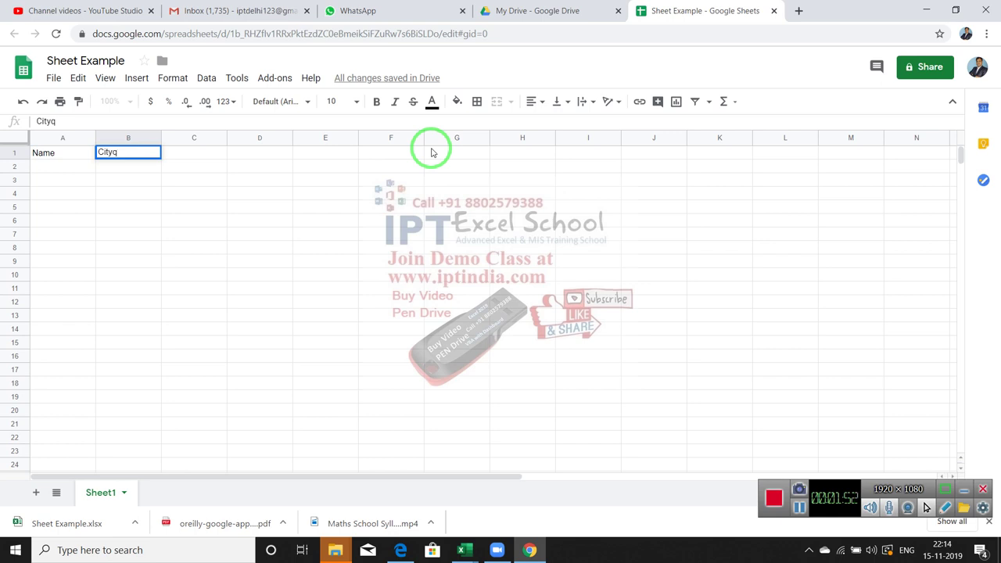
key("BackSpace")
key("Tab")
type("Amn")
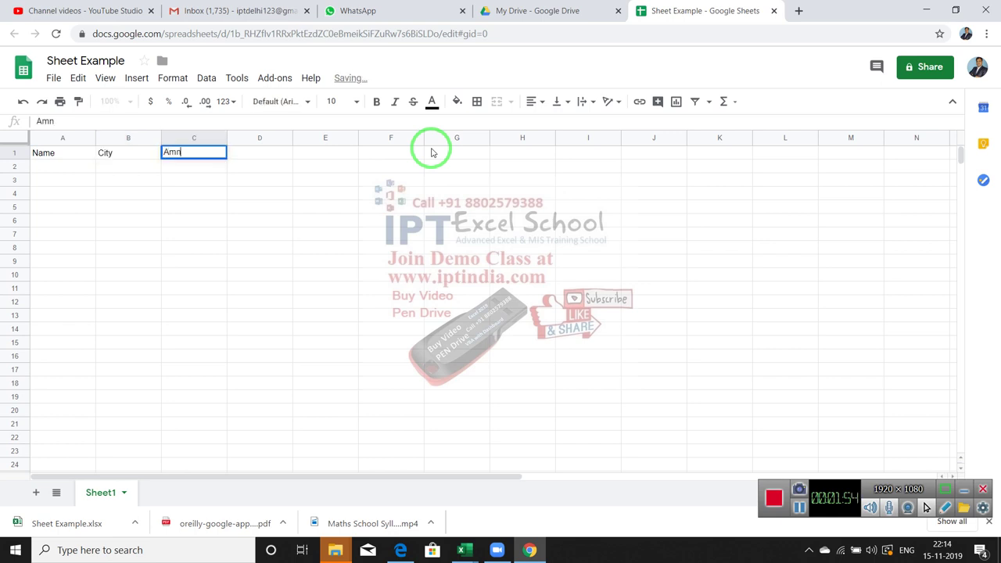
key("BackSpace")
key("BackSpace")
key("BackSpace")
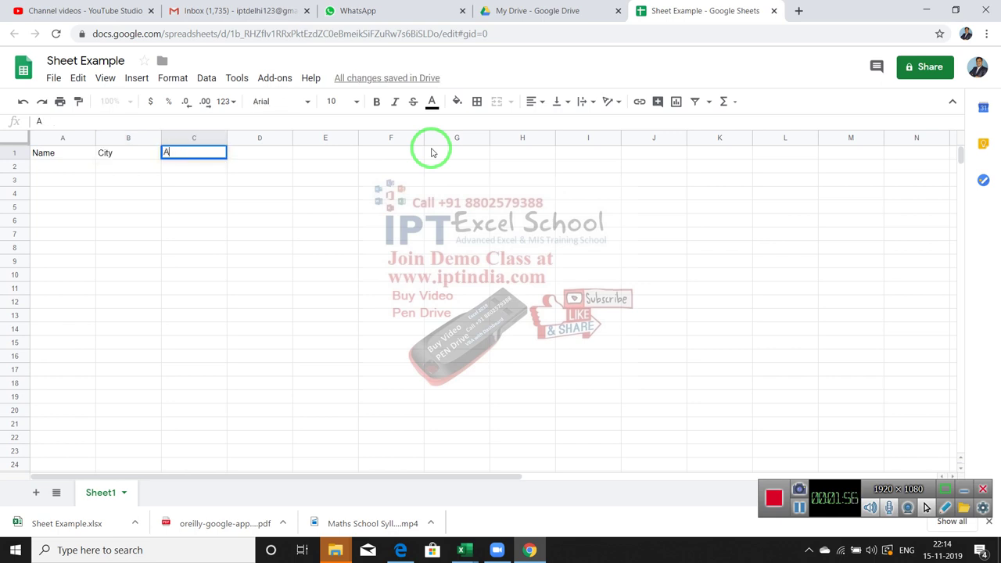
type("mt")
key("Return")
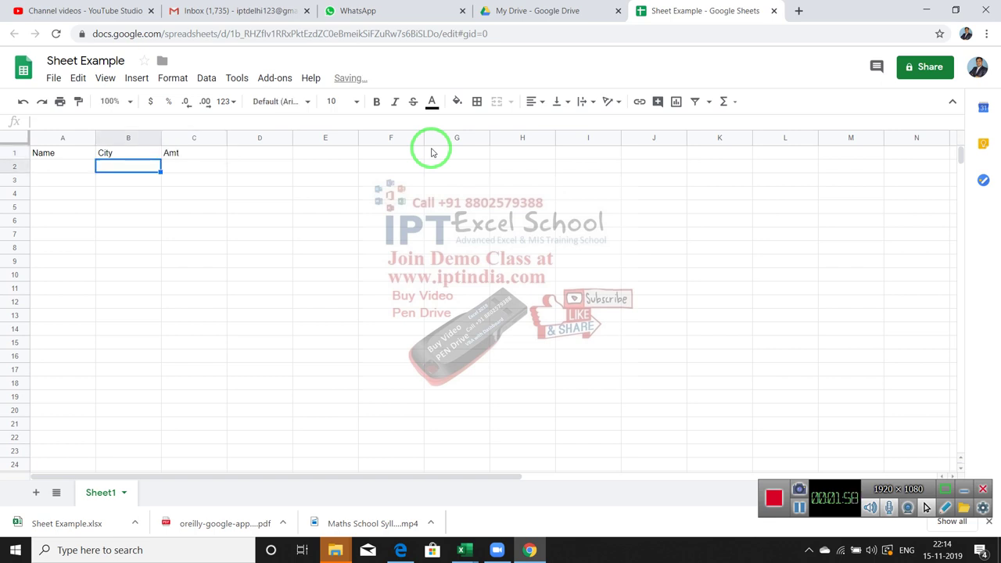
- Enter the names Puja, Neeraj, Kavita and Mohan in A2:A5
key("Left")
type("Puja")
key("Return")
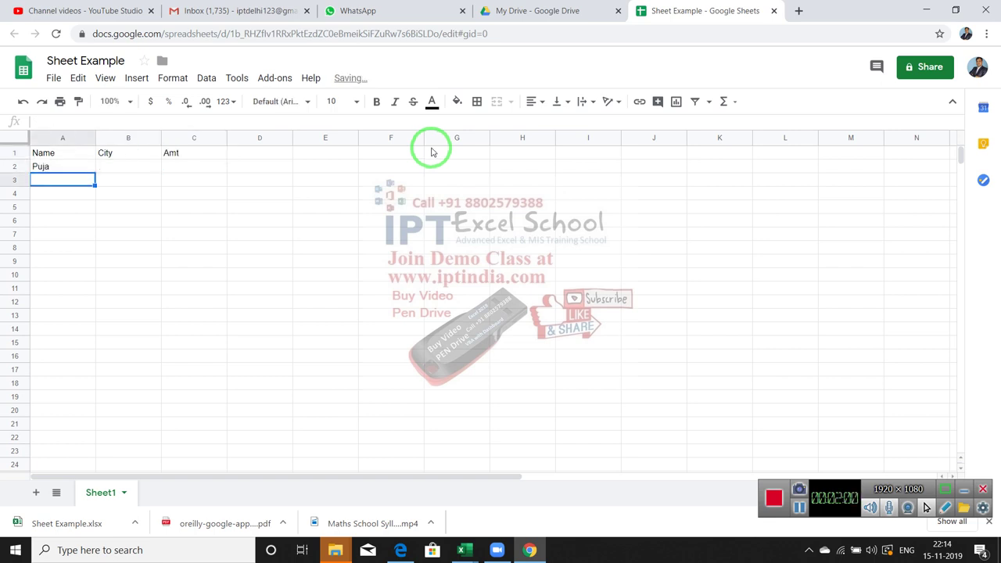
type("Neeraj")
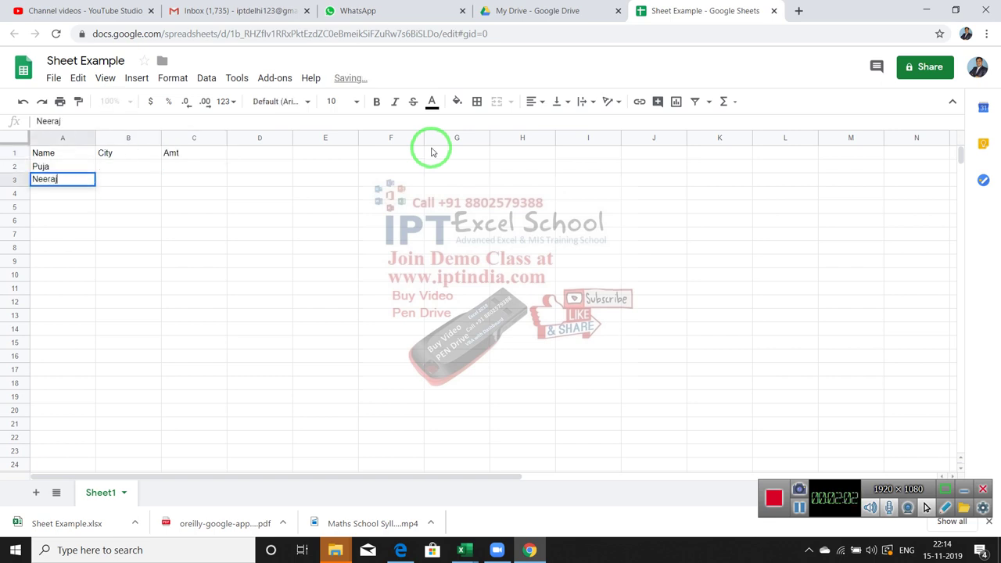
key("Return")
type("KAvi")
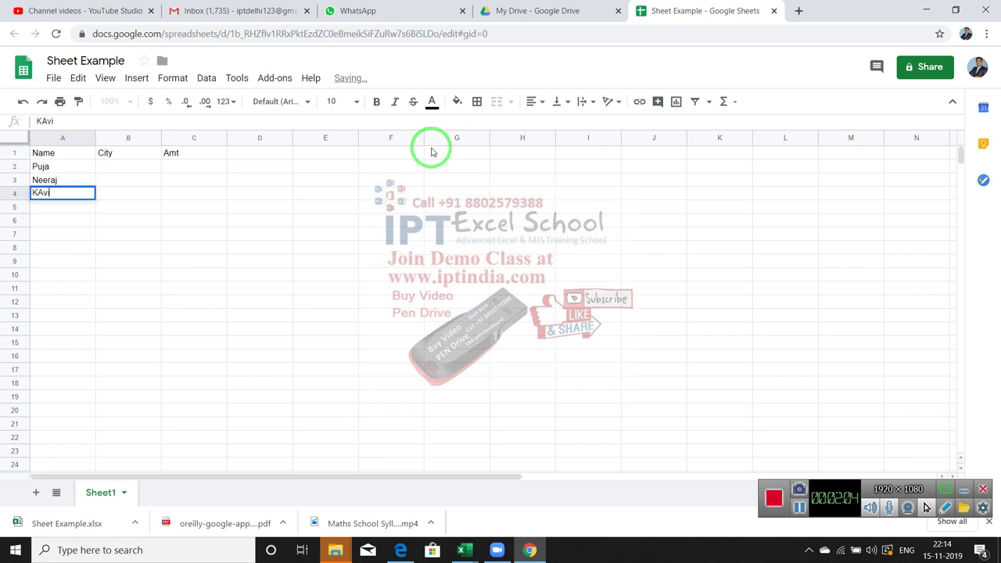
type("ta")
key("Return")
key("Up")
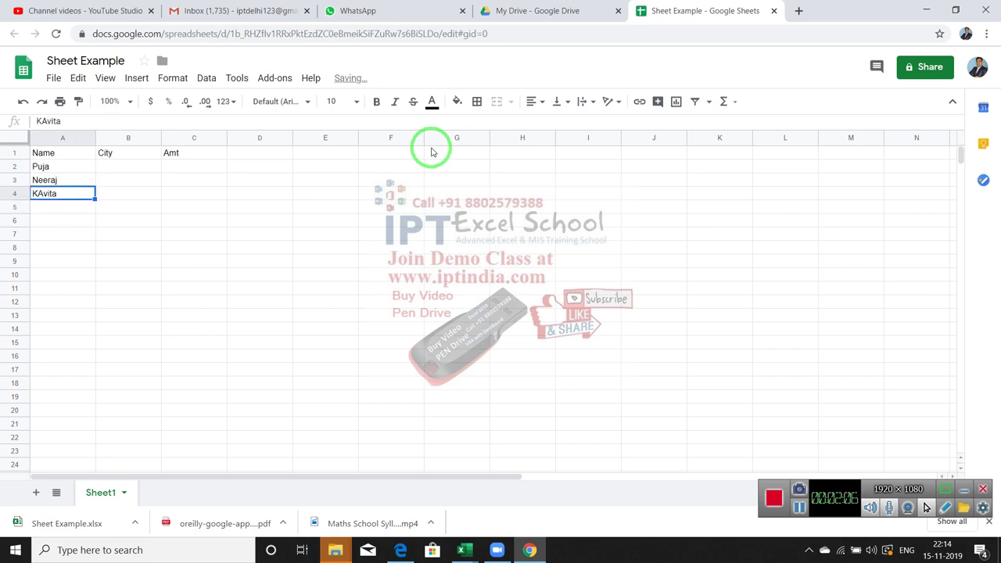
type("Ka")
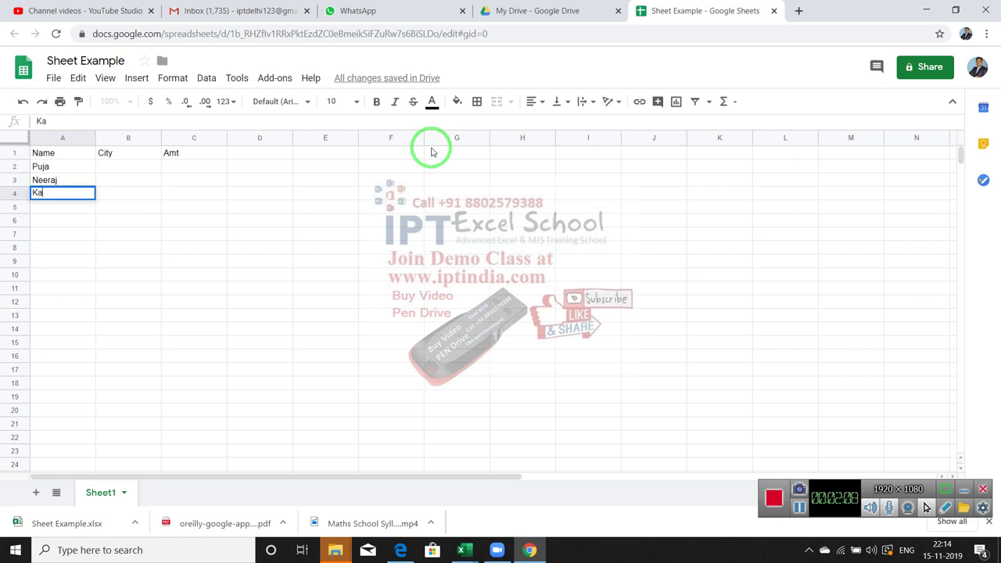
type("vita")
key("Return")
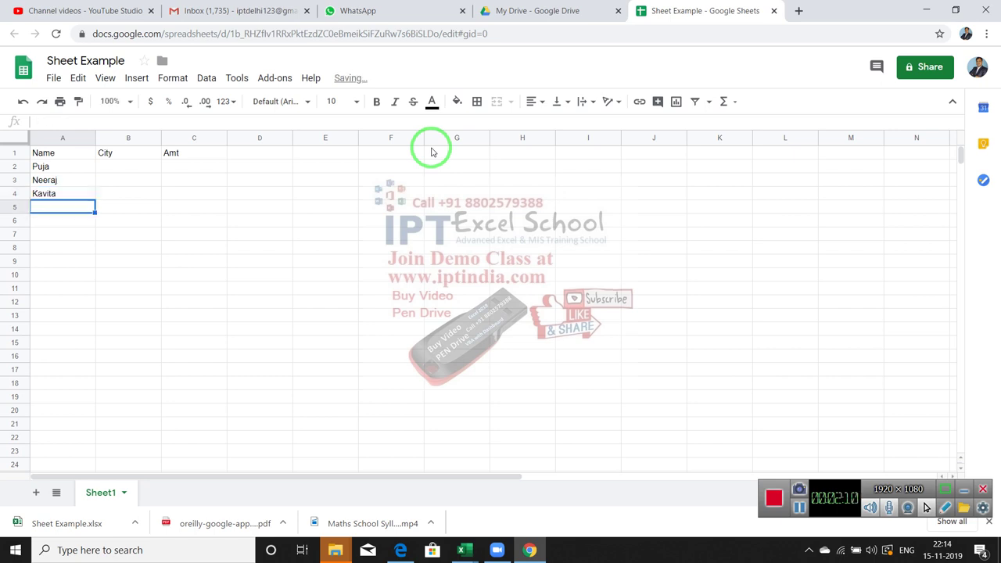
type("Mohan")
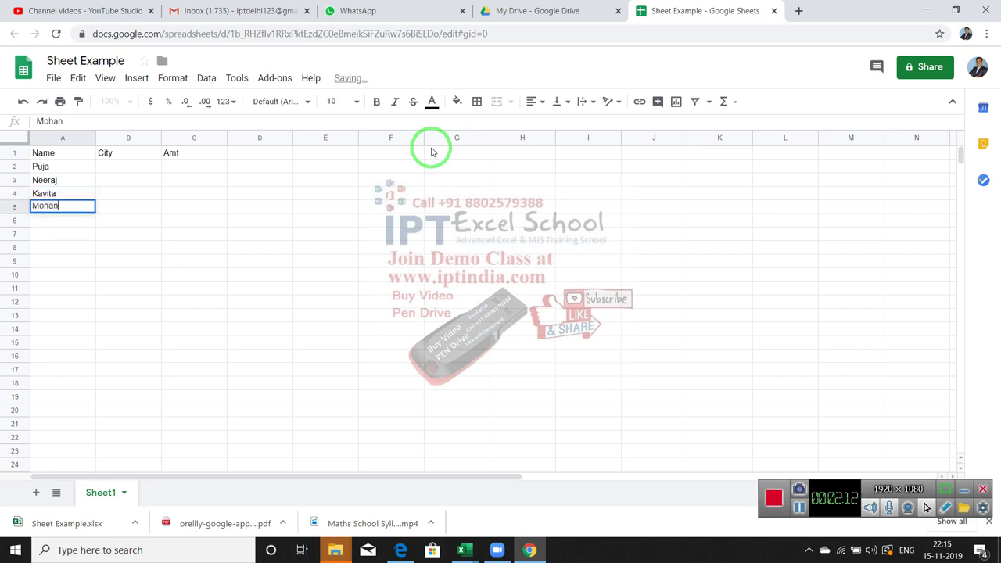
key("Tab")
key("Up")
key("Up")
key("Up")
- Enter the cities Delhi, Pune, Muz and PaT in B2:B5
type("De")
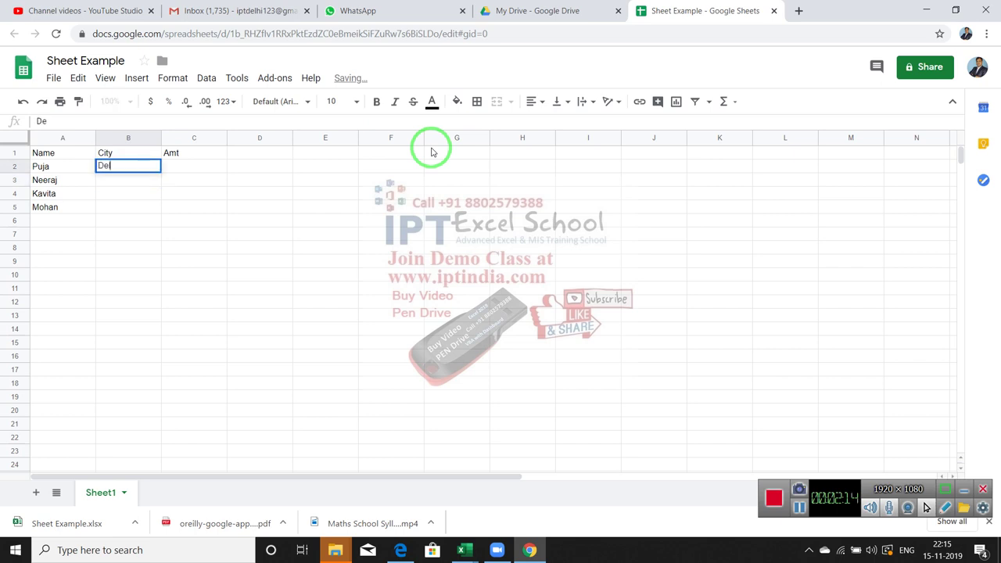
type("lhi")
key("Return")
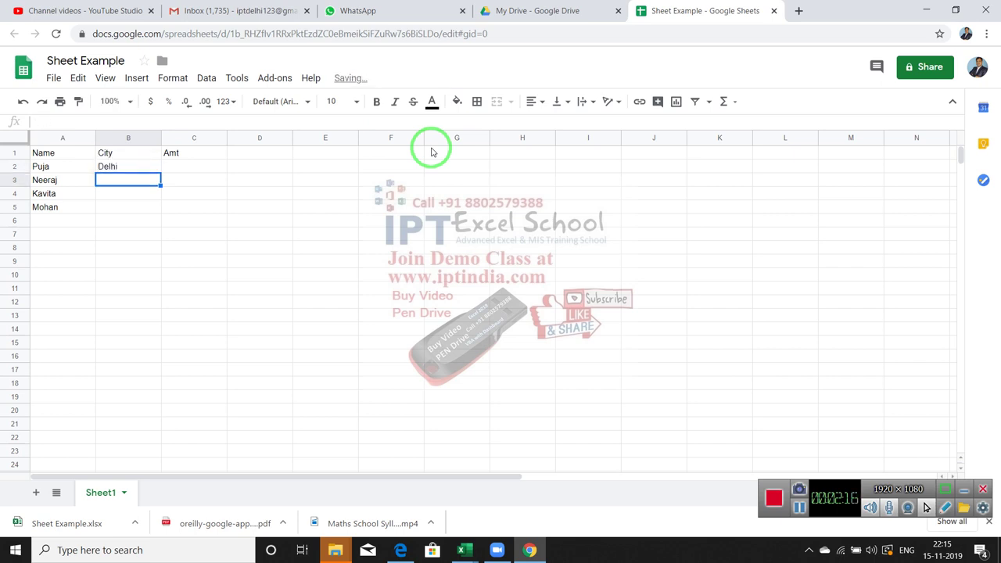
type("Pune")
key("Return")
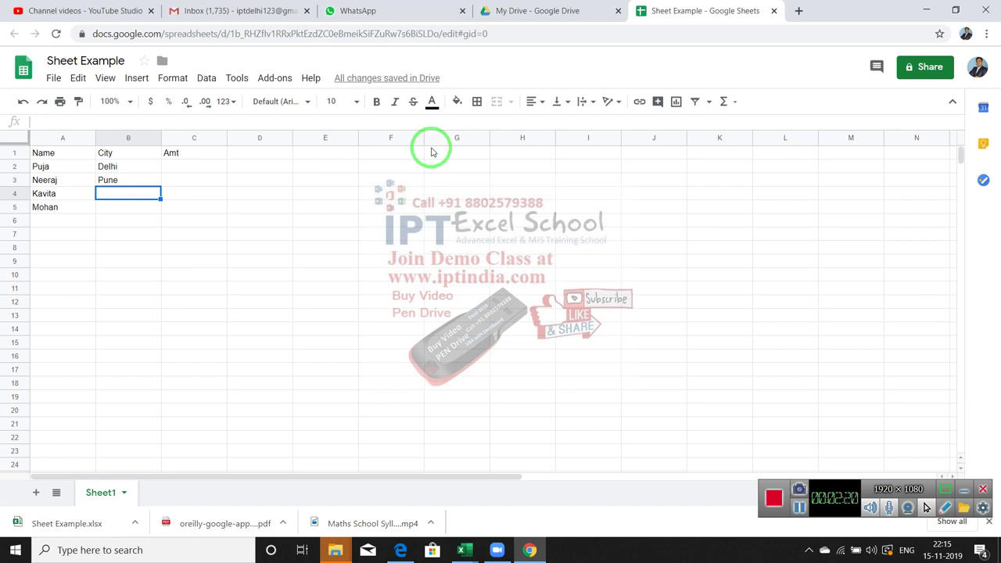
type("Muz")
key("Return")
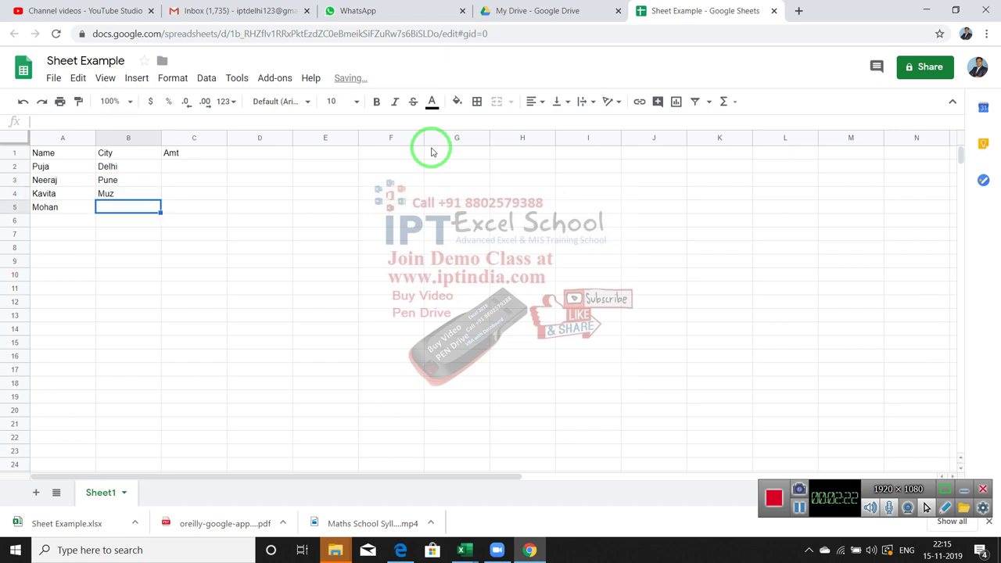
type("PaT")
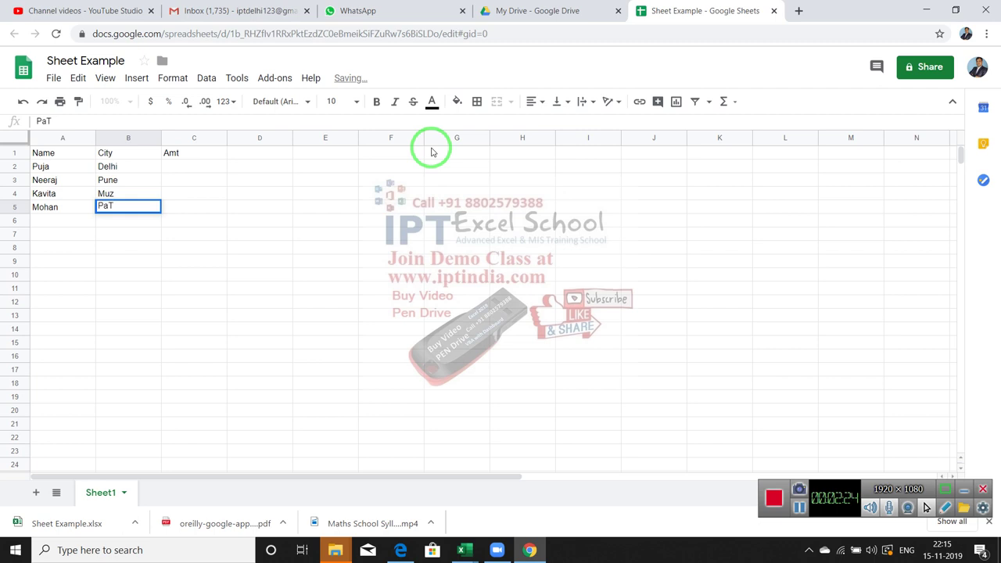
key("Tab")
- Enter the amounts 85, 36, 65 and 25 in C2:C5
key("Up")
key("Up")
key("Up")
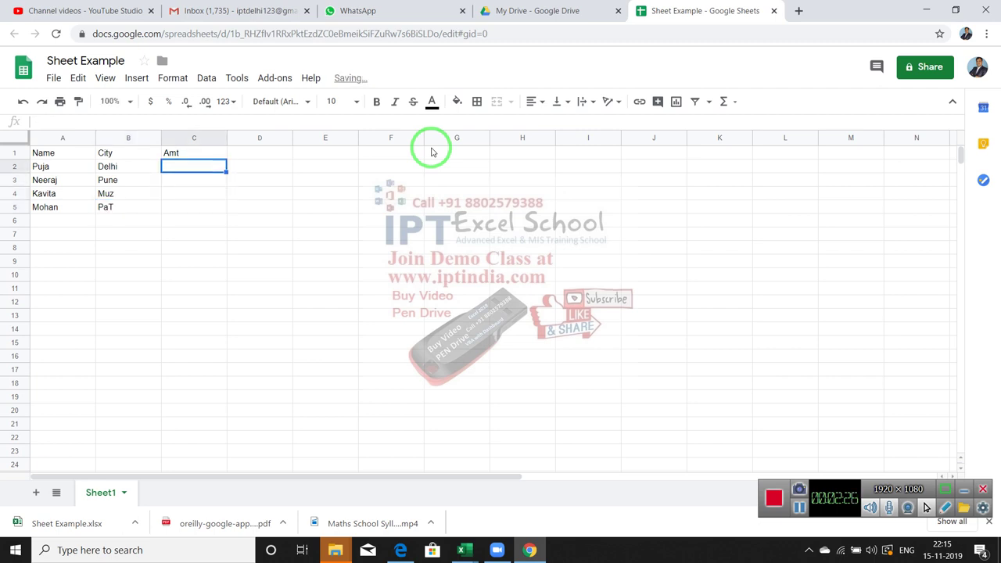
type("85")
key("Return")
type("36")
key("Return")
type("65")
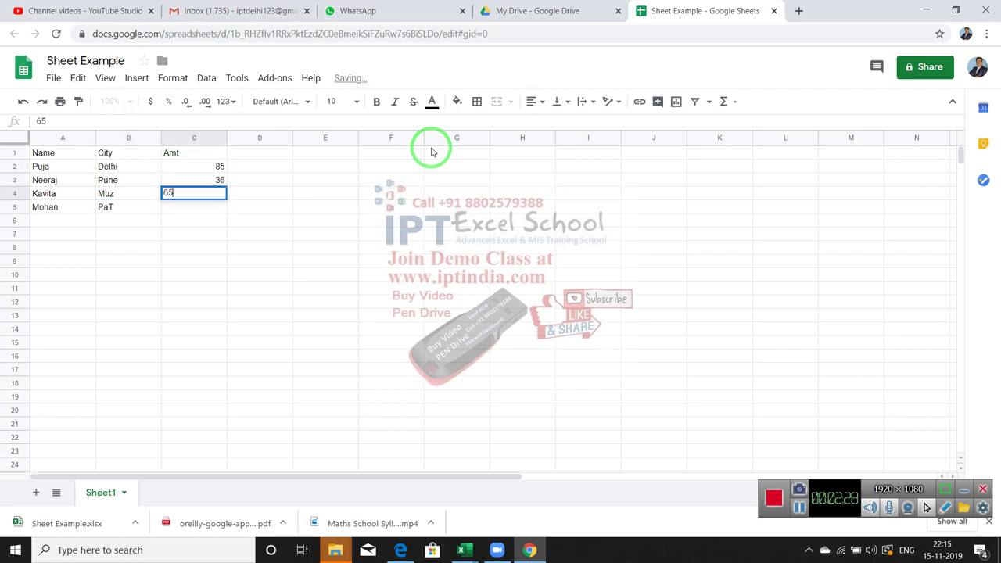
key("Return")
type("25")
key("Return")
key("Up")
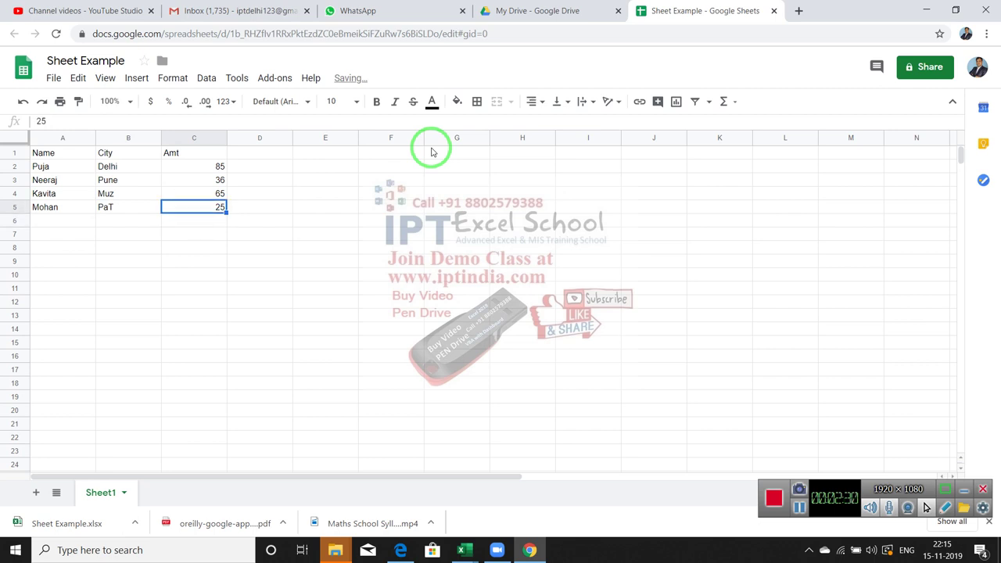
- Type the label Total in cell B6
left_click(186, 234)
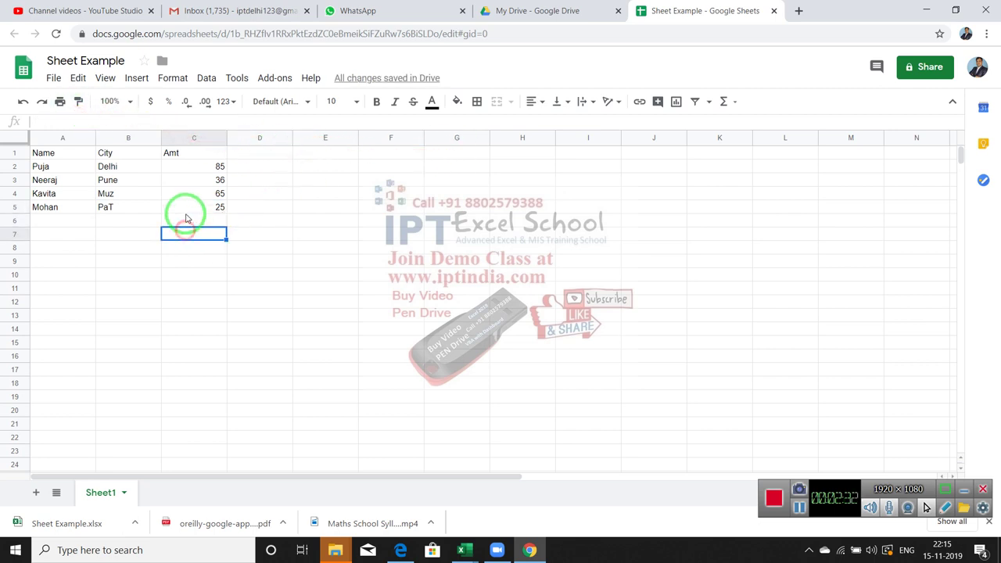
left_click(187, 209)
left_click(117, 226)
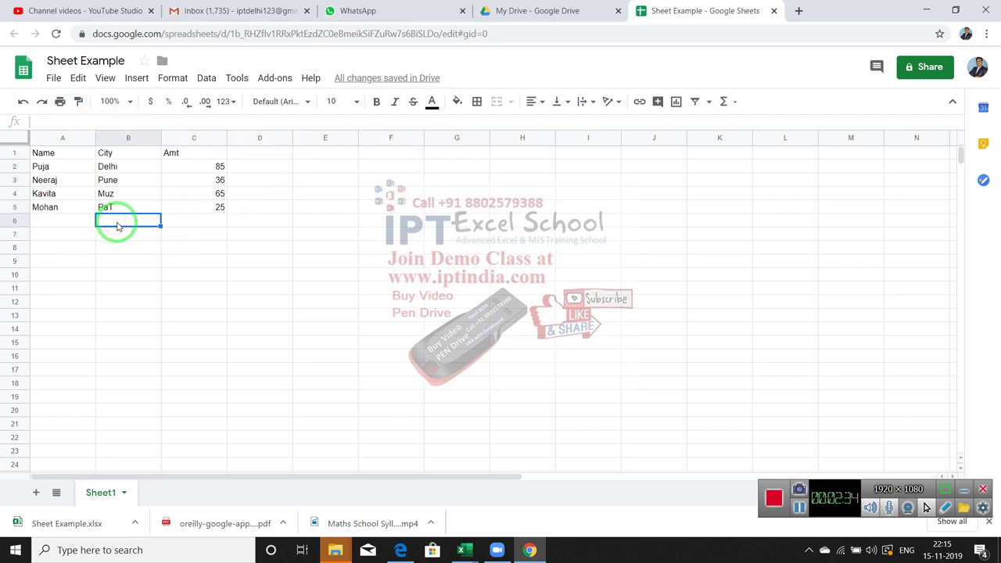
type("tOTAL")
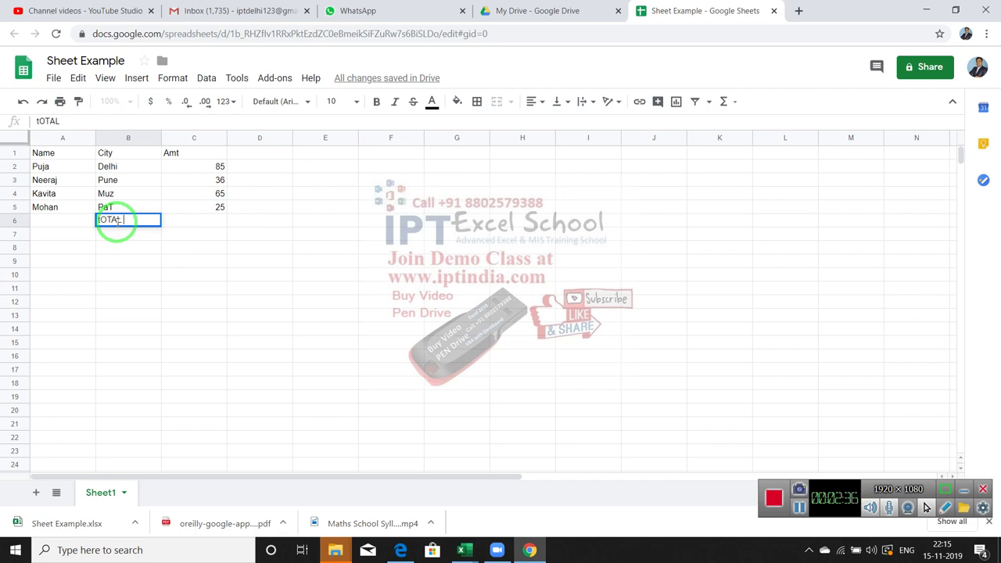
key("Escape")
type("ot")
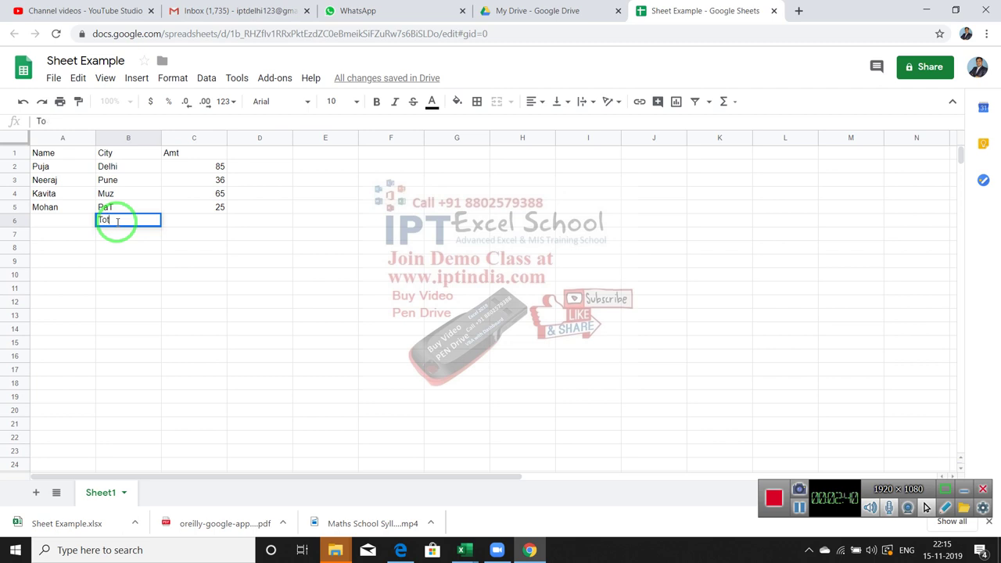
type("al")
key("Tab")
- Put =SUM(C2:C5) in C6 so it shows 211
type("=s")
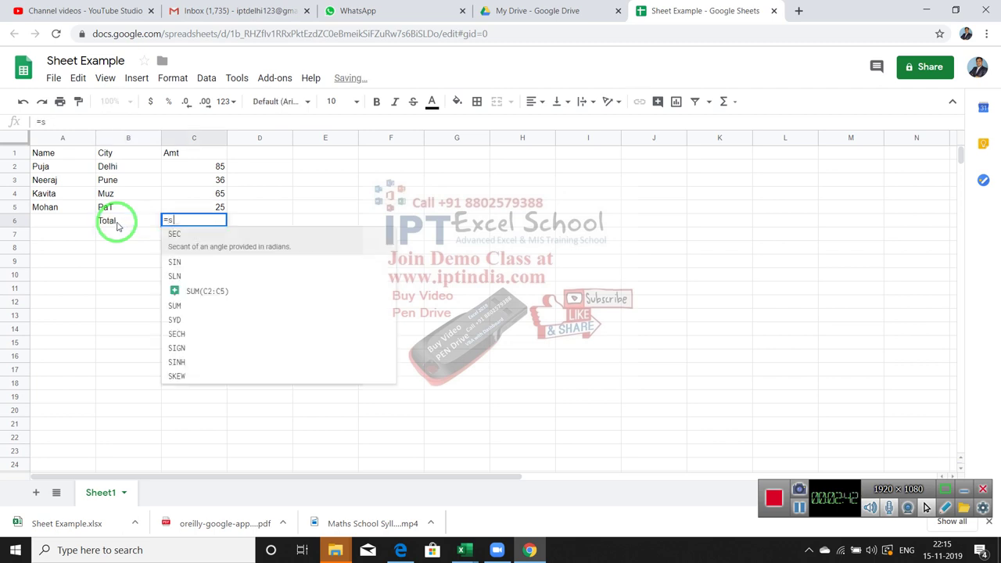
type("im")
key("BackSpace")
key("BackSpace")
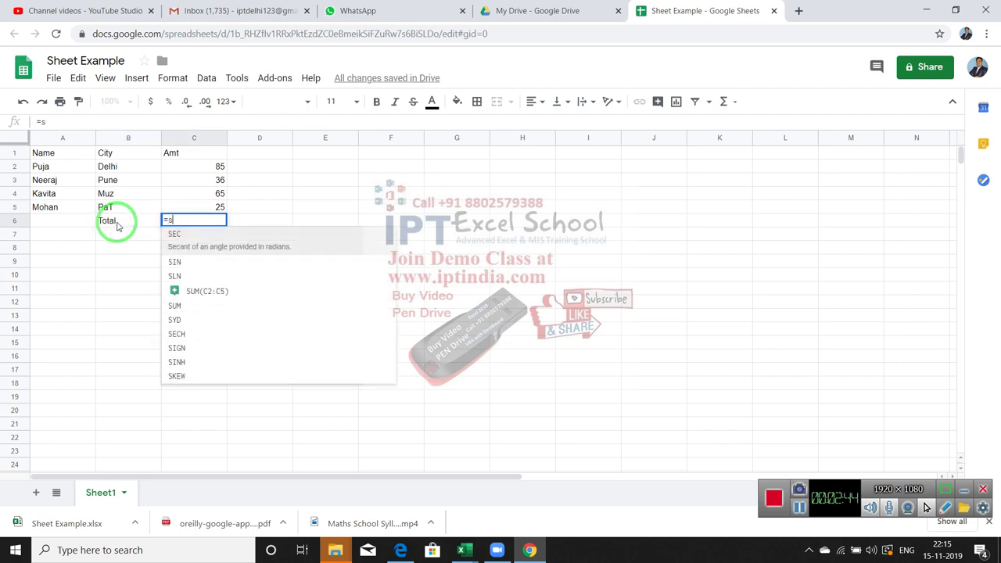
type("um")
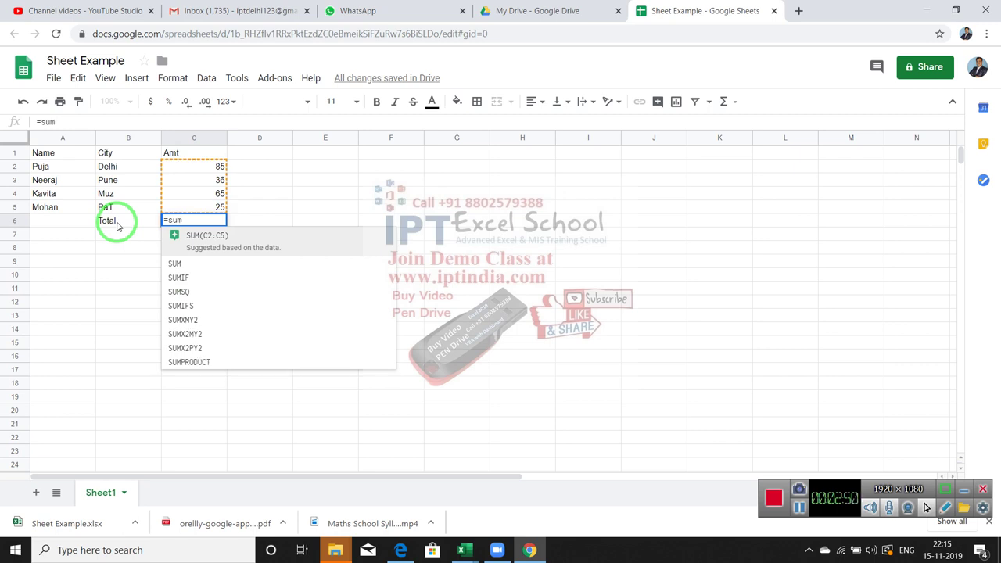
key("Tab")
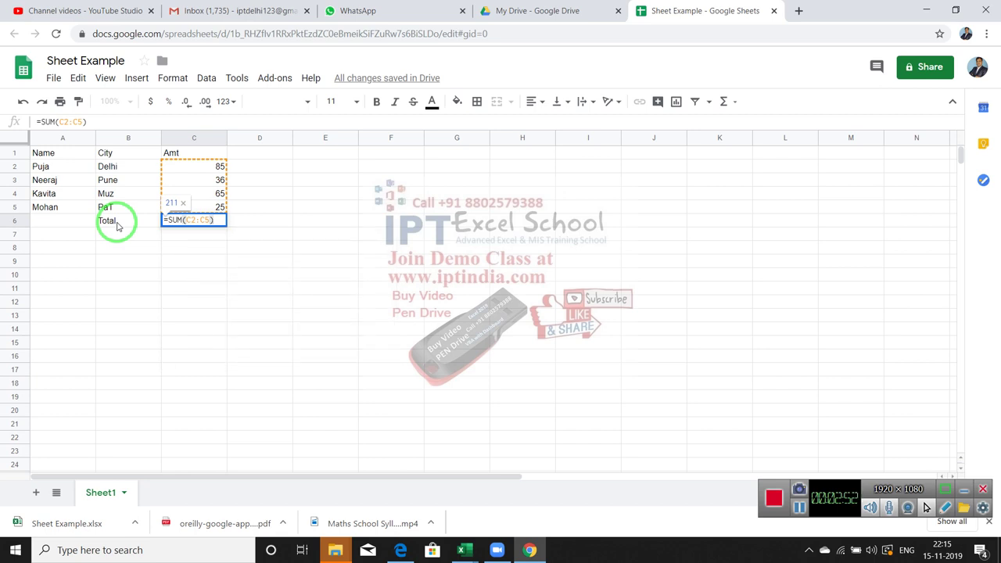
key("Return")
left_click(117, 225)
key("Right")
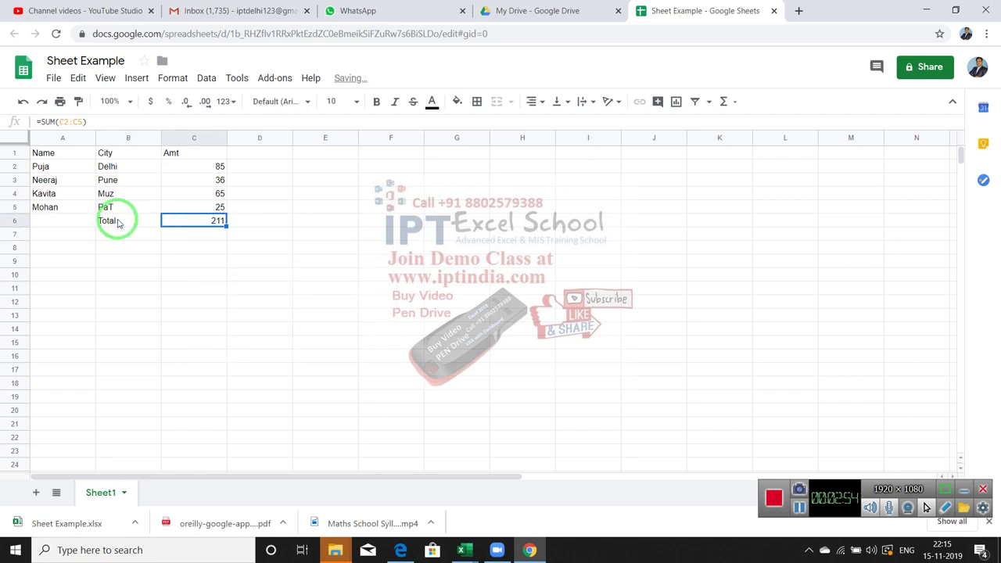
key("Down")
- Put =AVERAGE(C2:C5) in C7, showing 52.75
type("=")
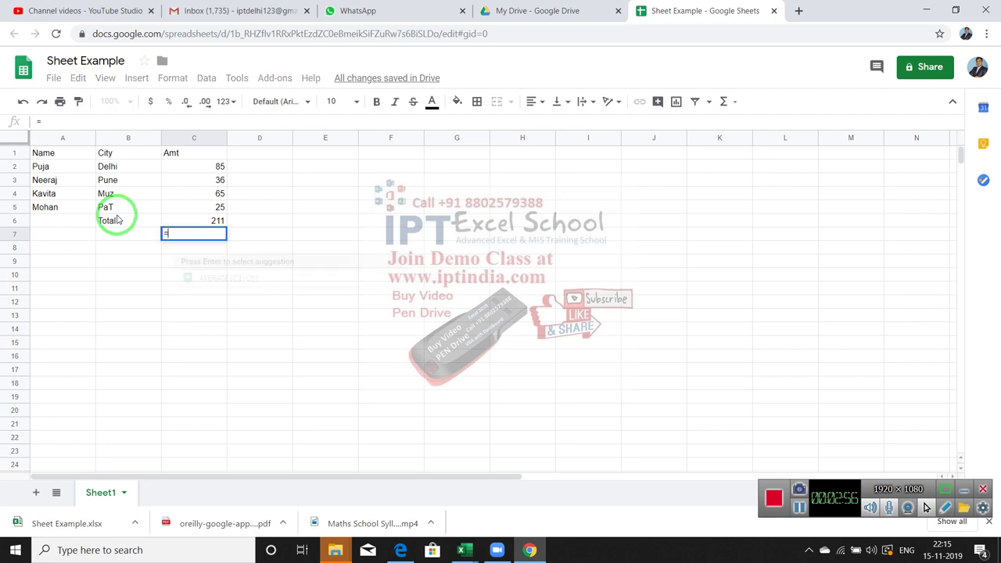
type("av")
key("Down")
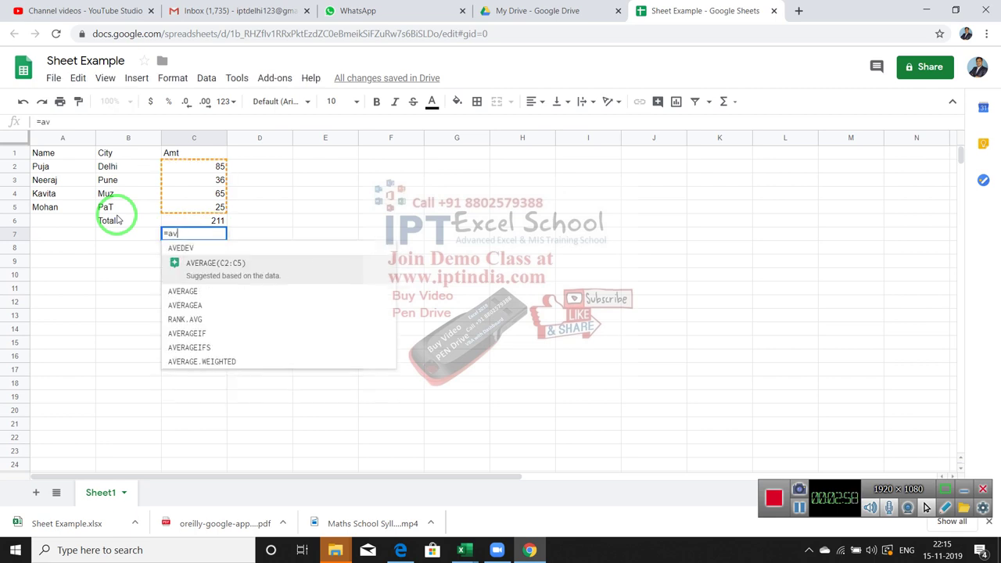
key("Tab")
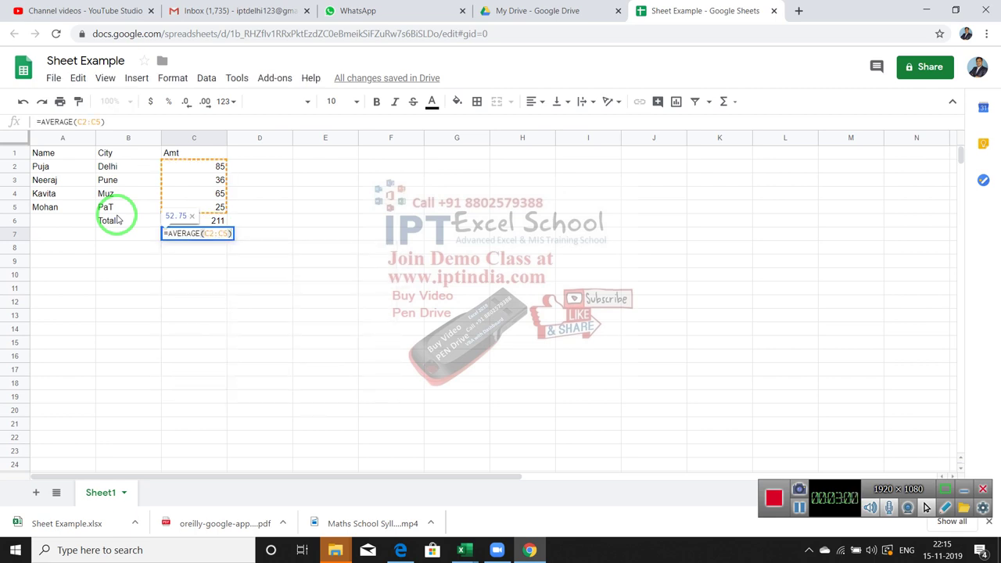
key("Return")
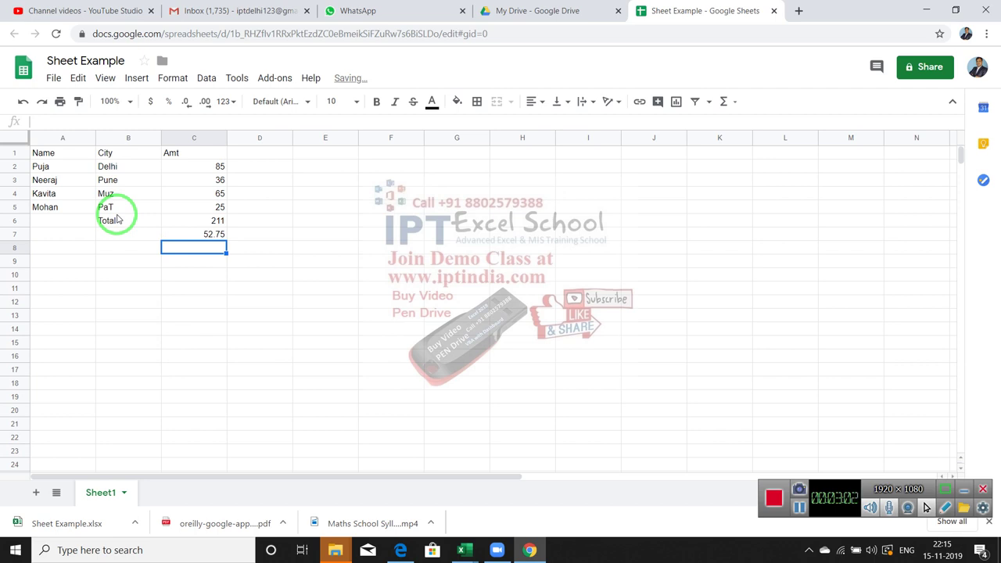
- Put =MAX(C2:C5) in C8, showing 85
type("=ma")
key("Tab")
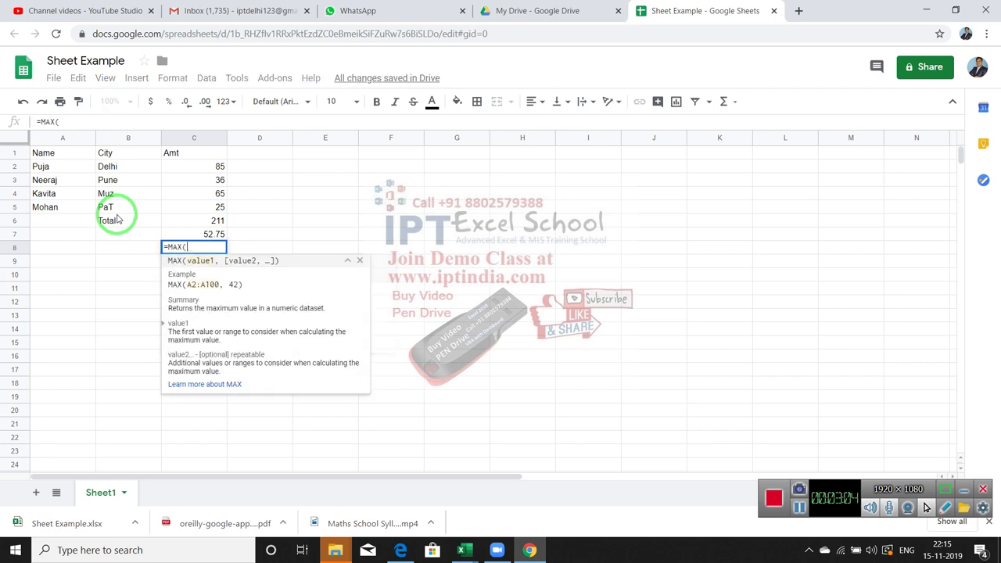
key("Down")
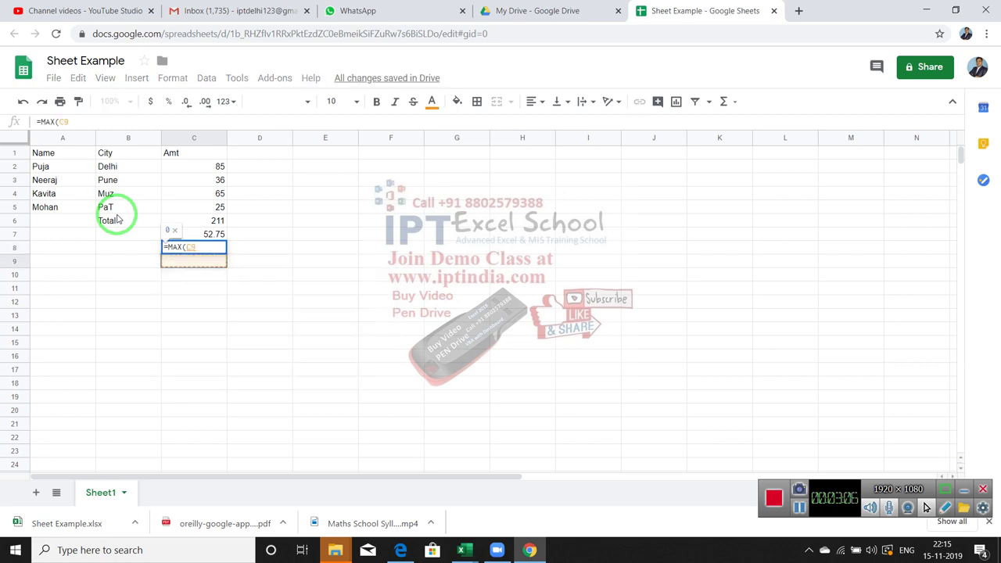
key("Up")
key("Up")
key("Up")
key("Up")
key("Up")
key("Up")
key("Up")
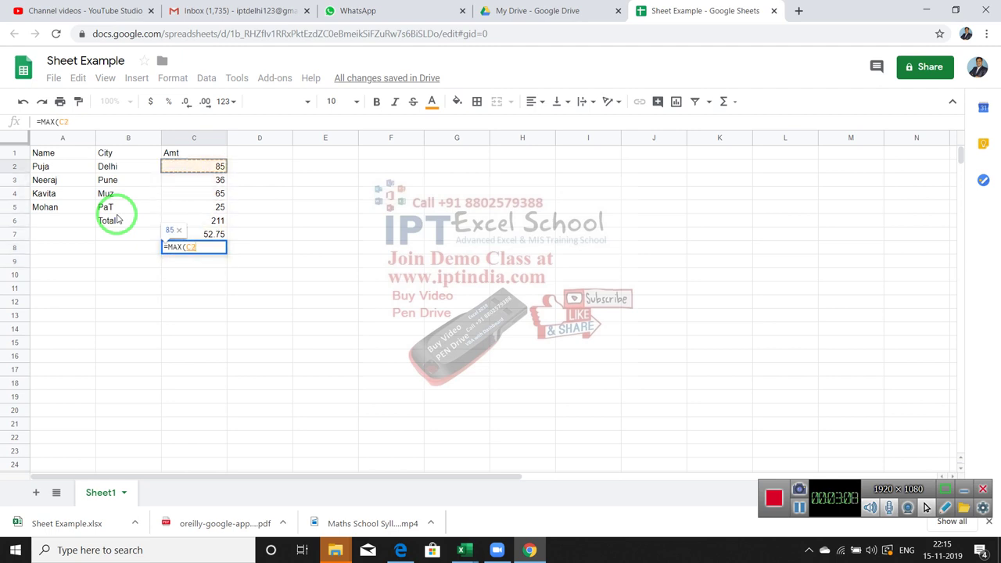
key("shift+Down")
key("shift+Down")
key("shift+Down")
key("Return")
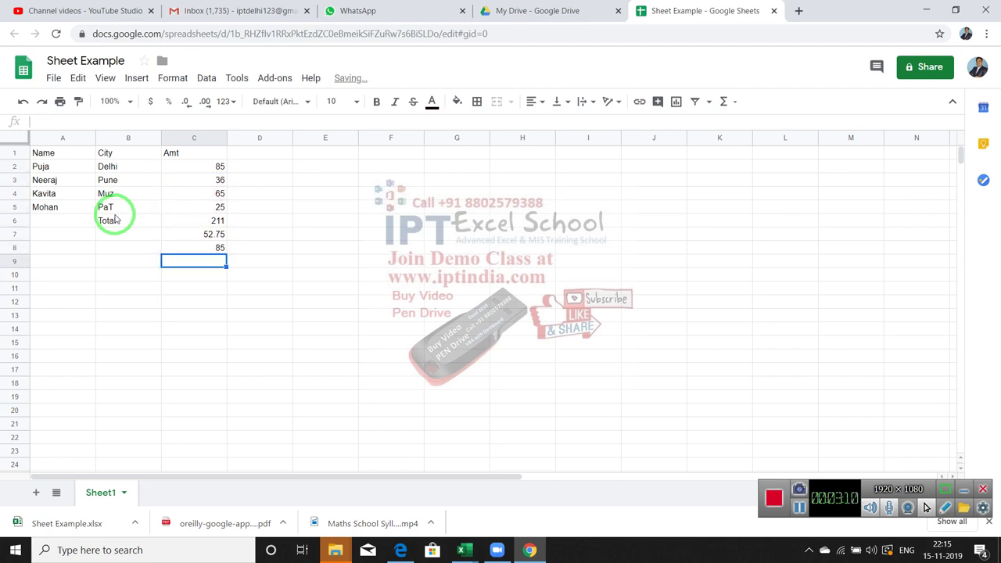
key("Up")
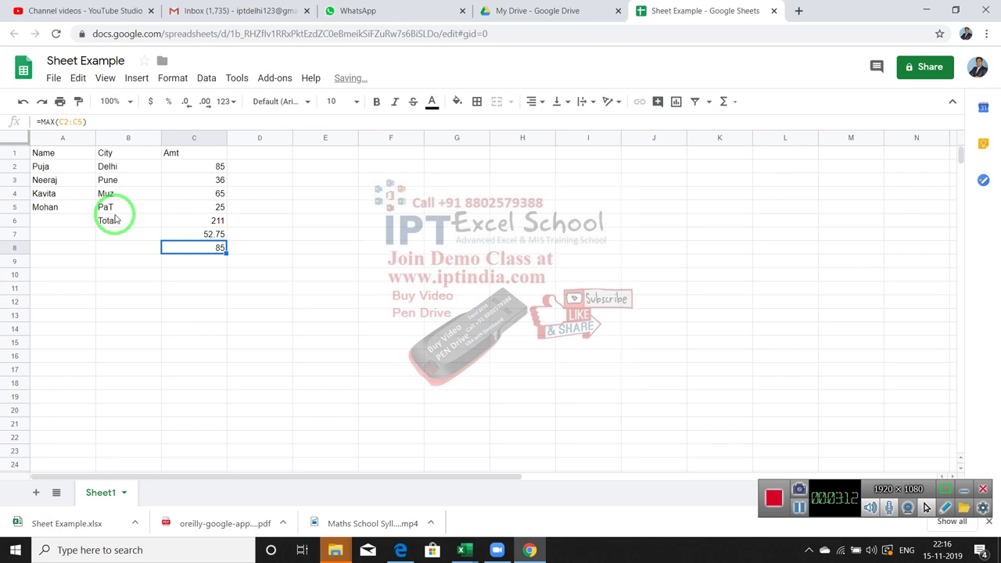
key("Right")
key("Up")
key("Up")
key("Up")
- Erase the half-typed =vl formula and cancel editing D5
type("=")
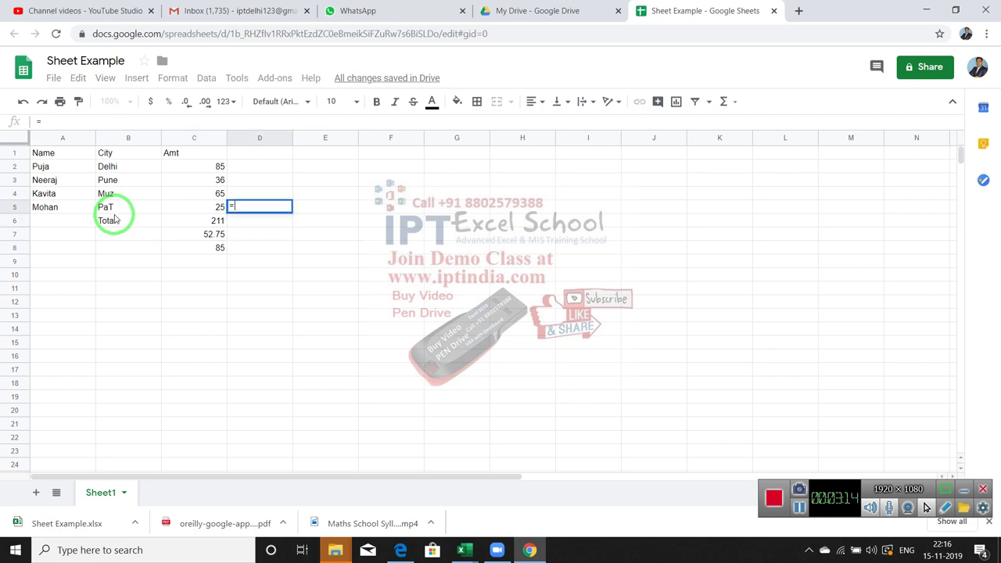
type("vl")
key("BackSpace")
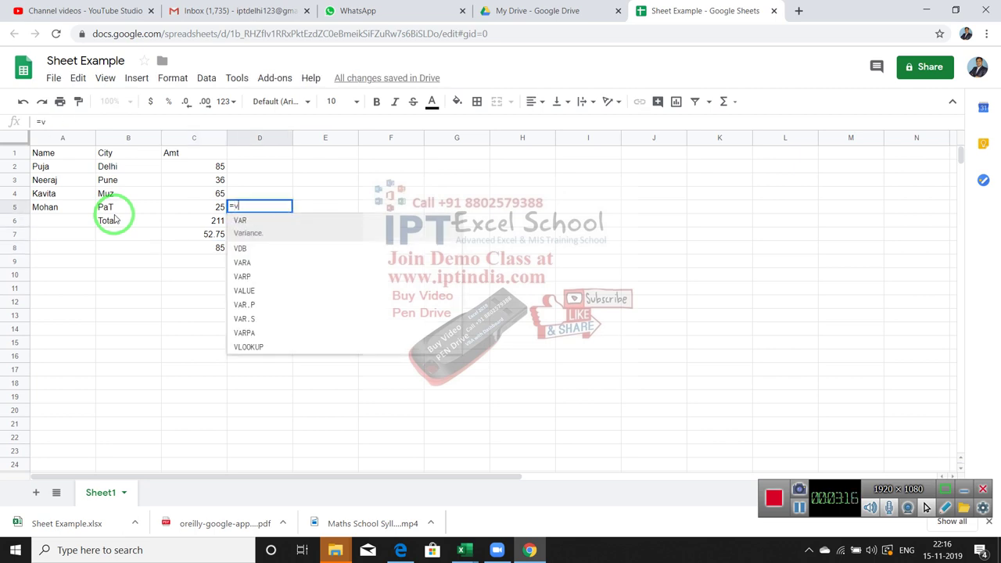
key("BackSpace")
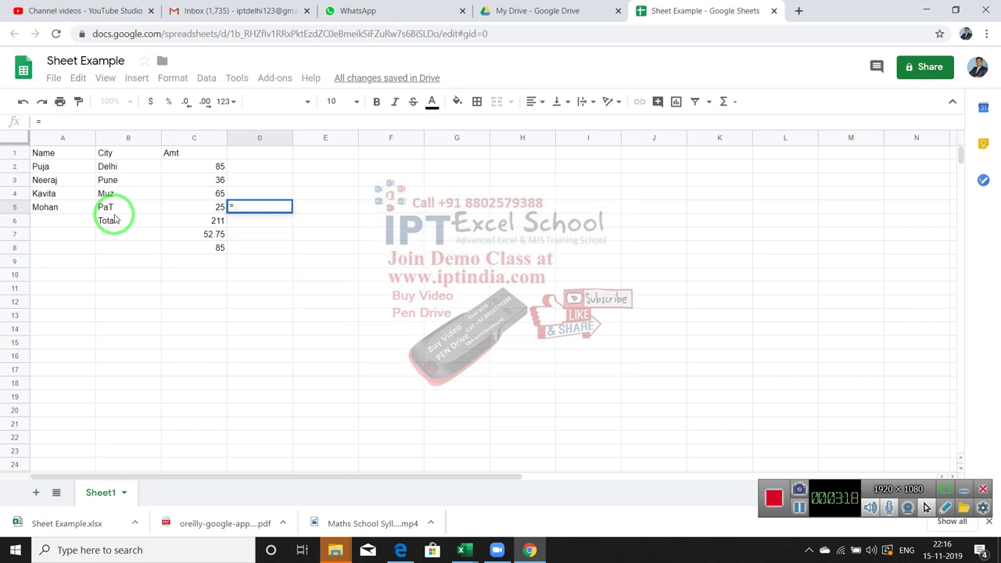
key("Escape")
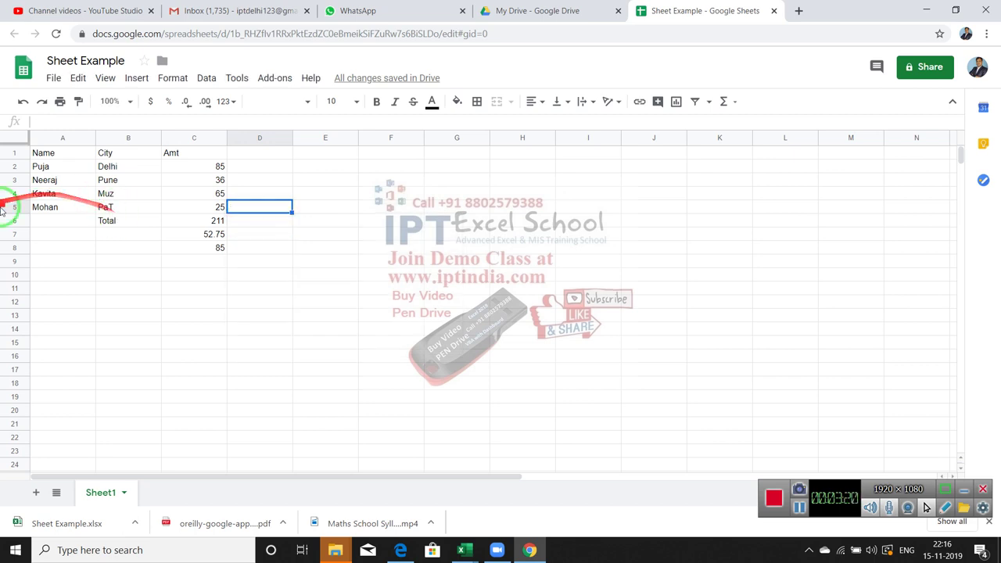
- Browse the Insert > Function catalogue, viewing the Array category
left_click(16, 124)
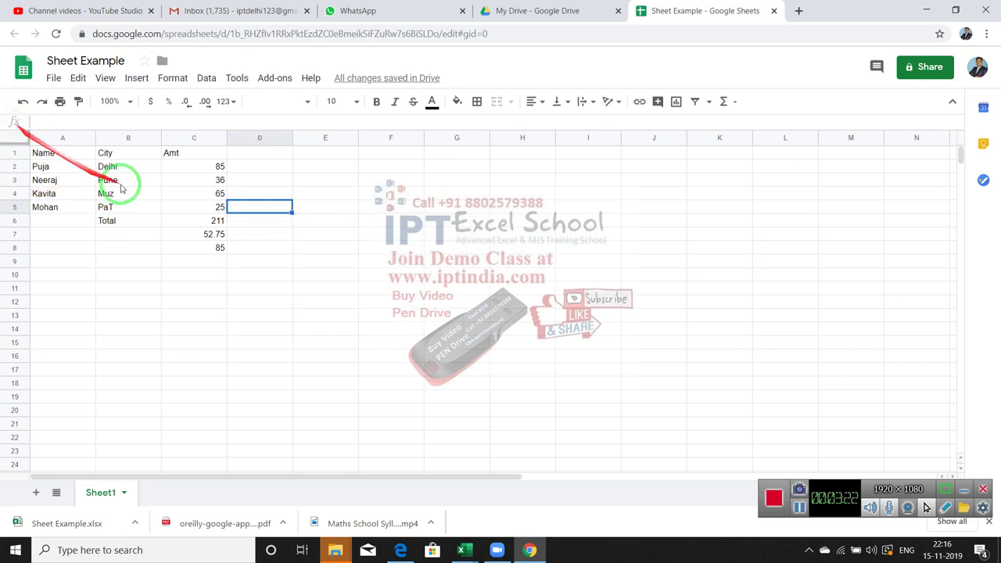
left_click(303, 182)
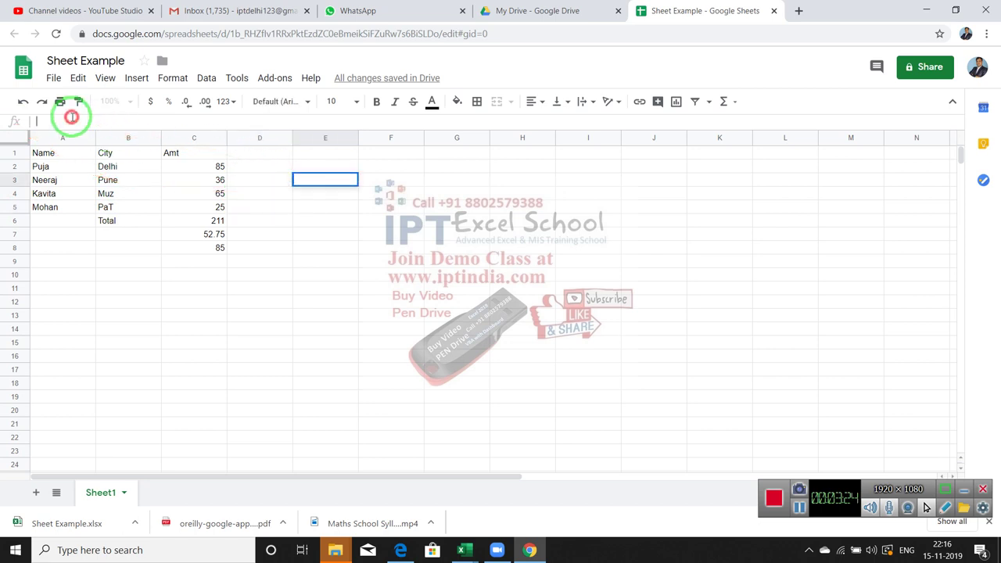
left_click(21, 124)
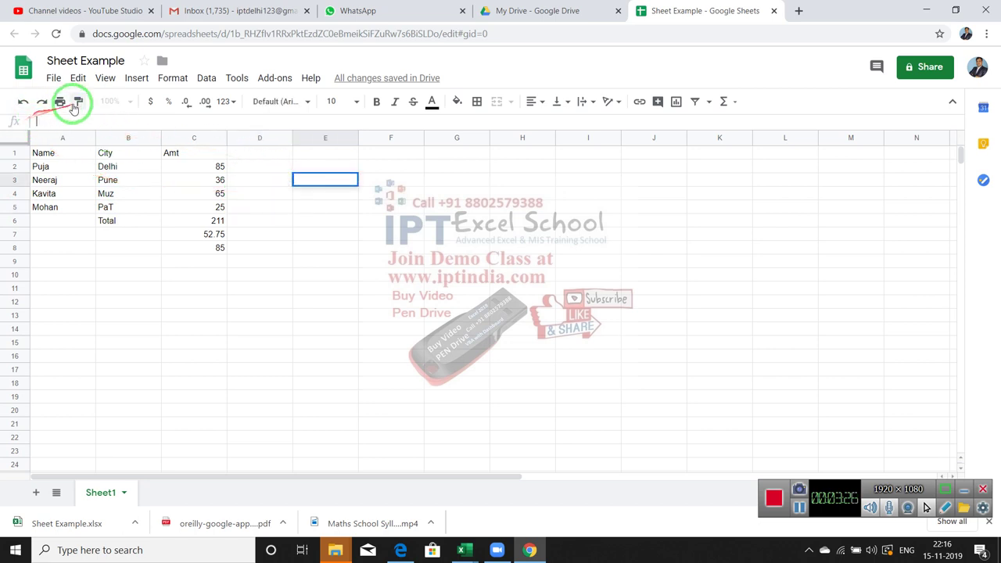
left_click(130, 80)
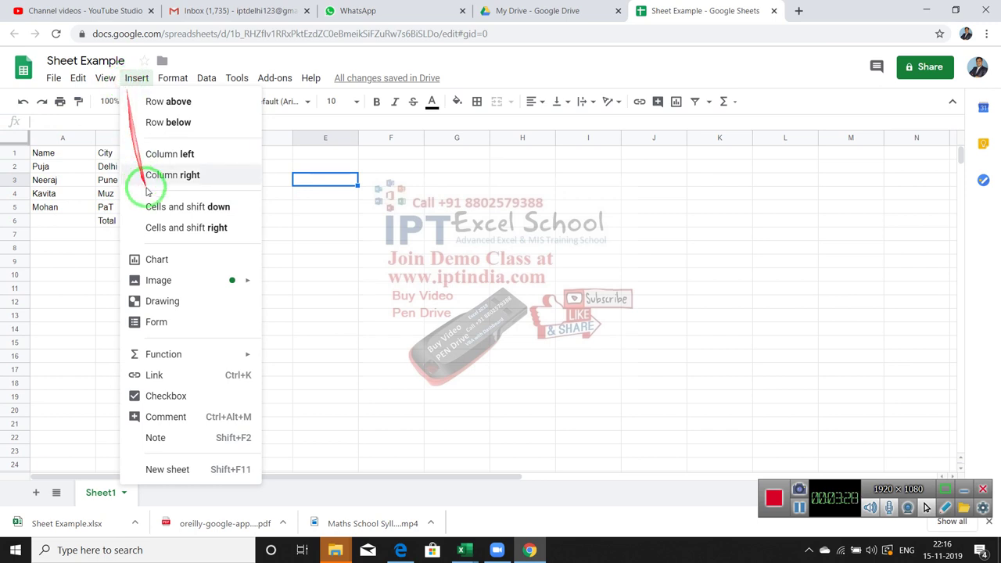
mouse_move(194, 354)
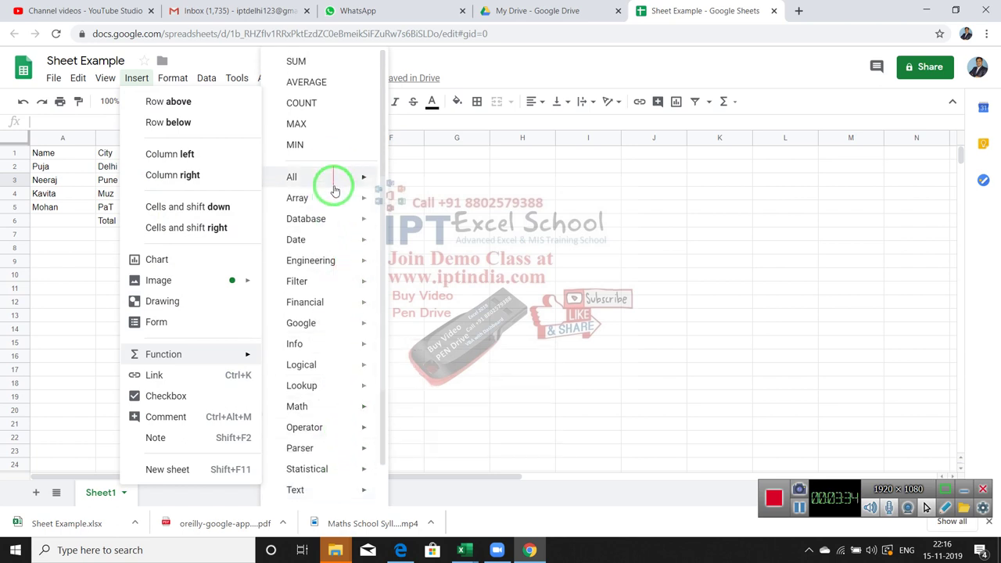
mouse_move(335, 190)
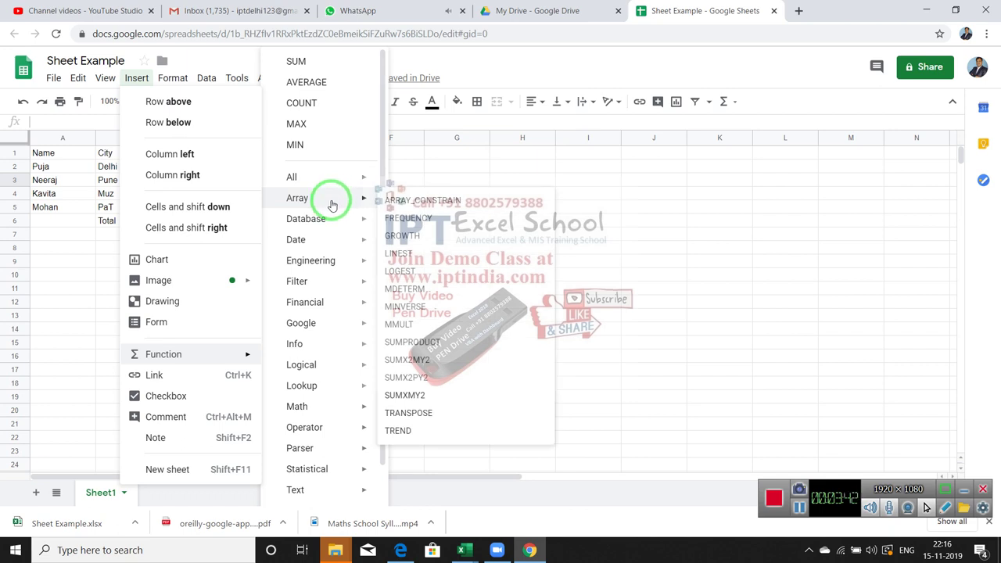
left_click(774, 499)
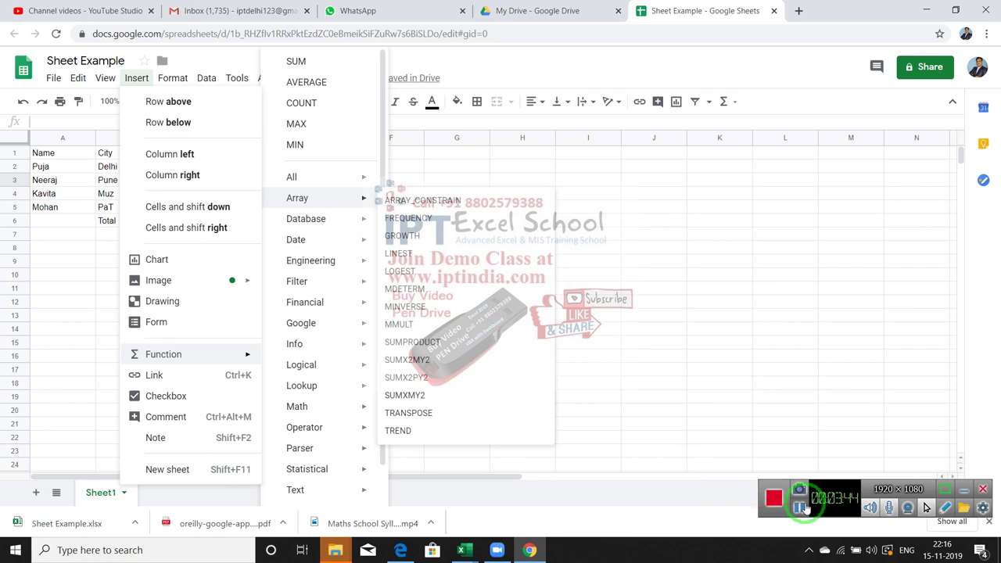
- Select A1:C5, excluding the Total row, and insert a column chart from it
left_click(197, 180)
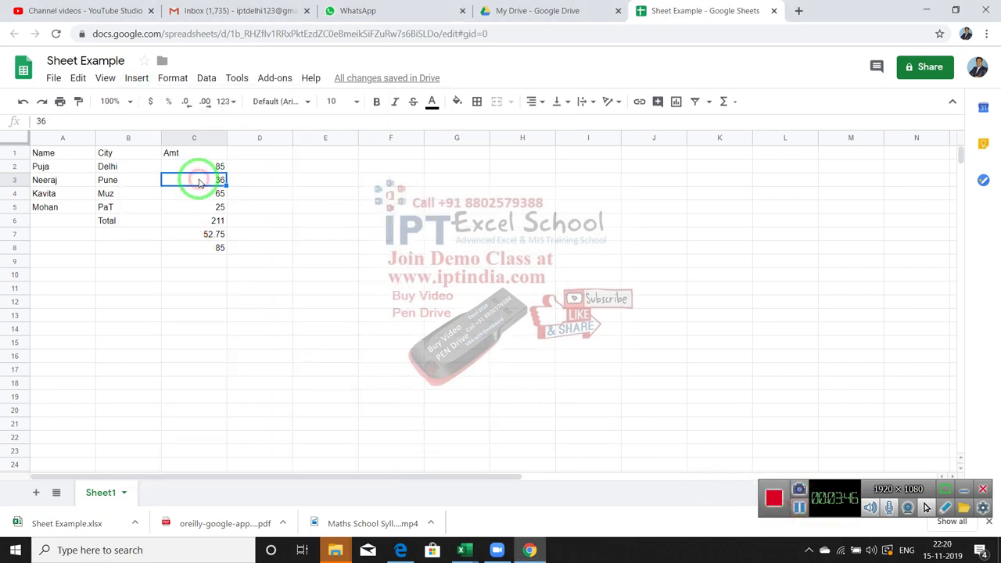
left_click_drag(45, 152, 214, 222)
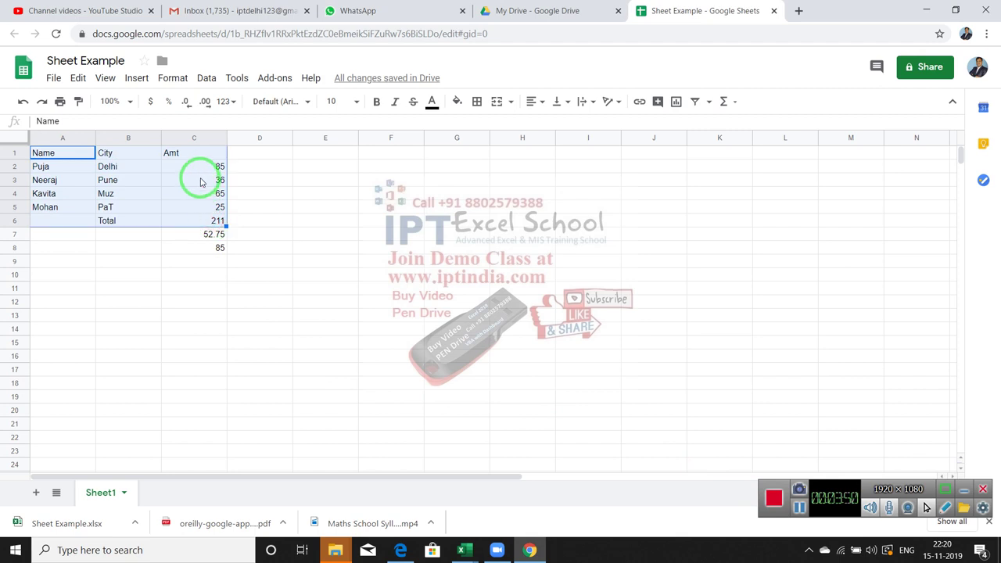
key("shift+Up")
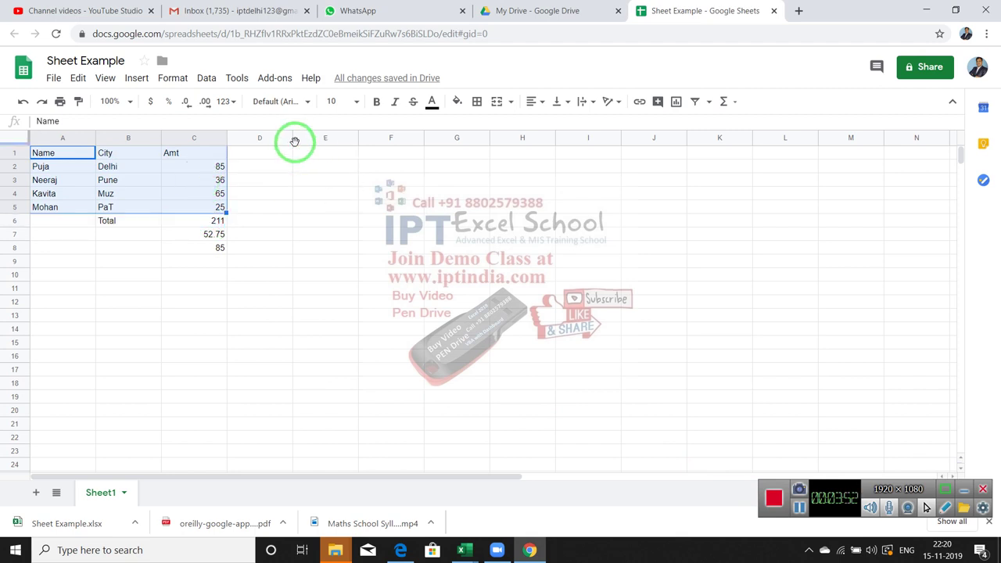
left_click(136, 79)
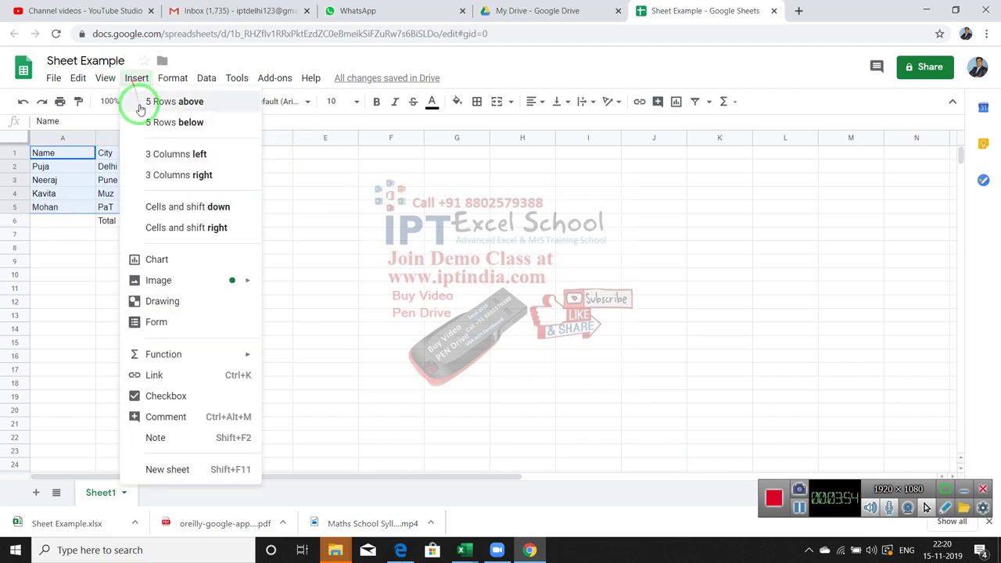
left_click(172, 261)
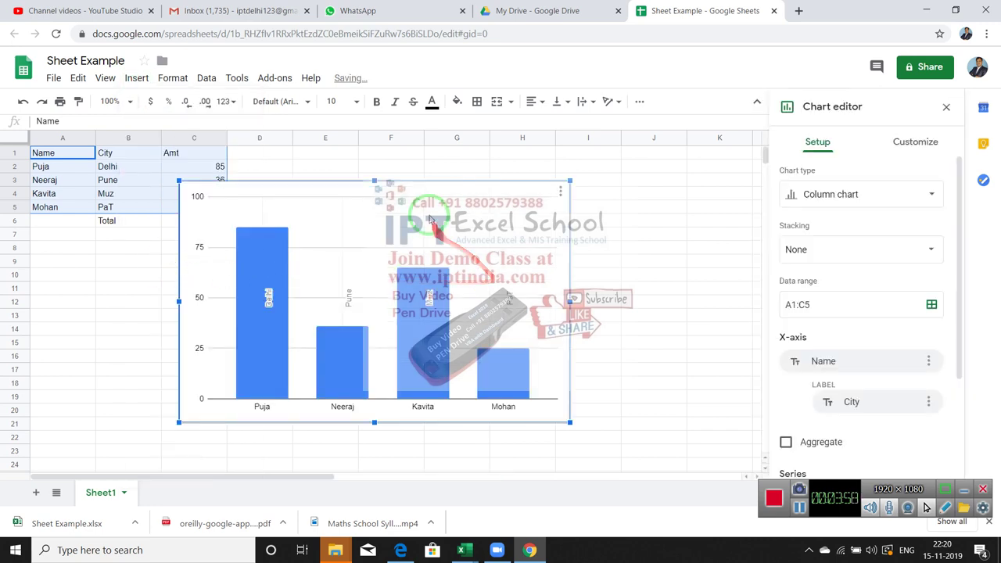
- Change the chart type to Smooth line chart and drag the chart right, clear of the table
left_click(898, 194)
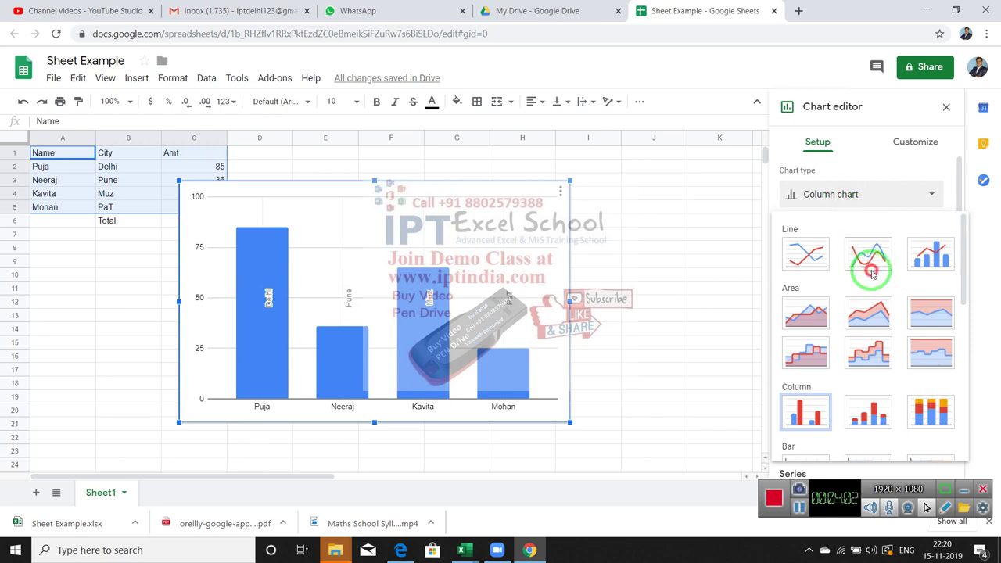
left_click(869, 256)
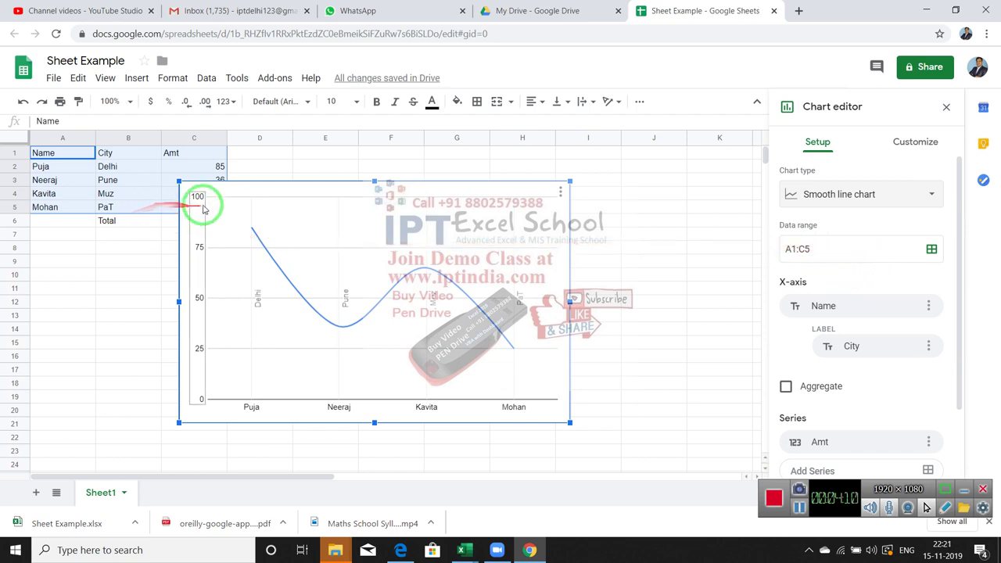
left_click_drag(260, 188, 377, 176)
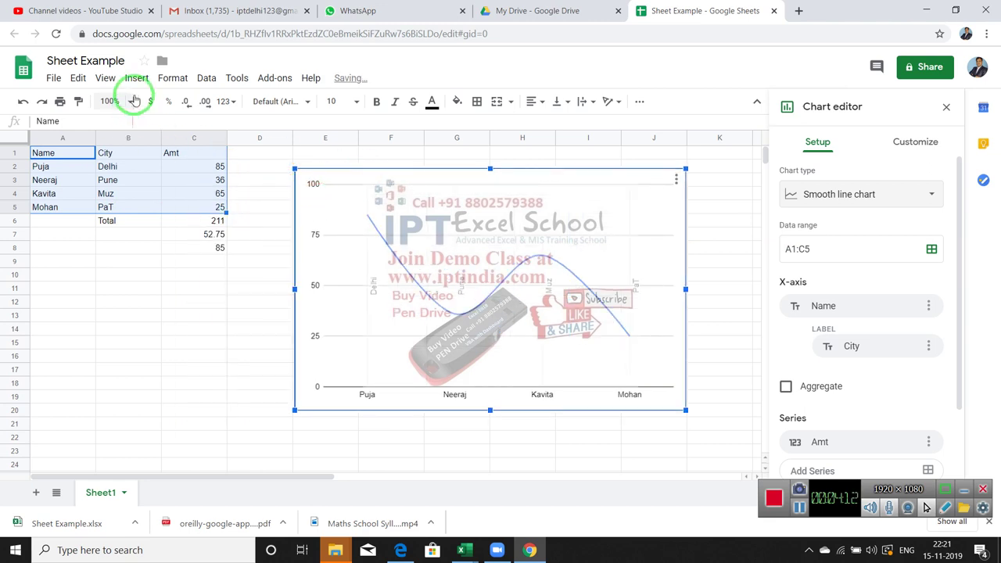
- Dismiss the chart editor, keeping the smooth line chart of Amt by name beside the table
left_click(137, 81)
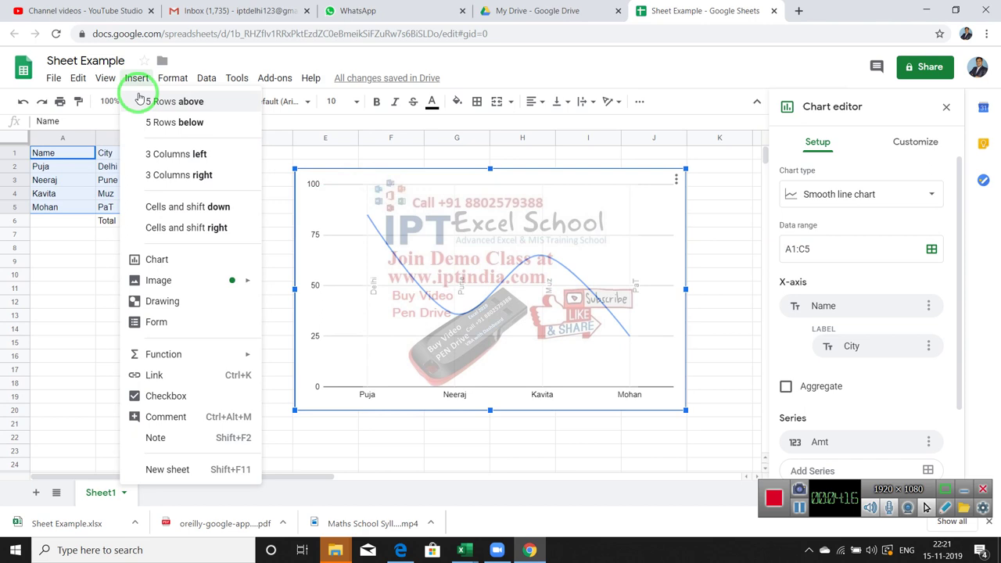
mouse_move(207, 80)
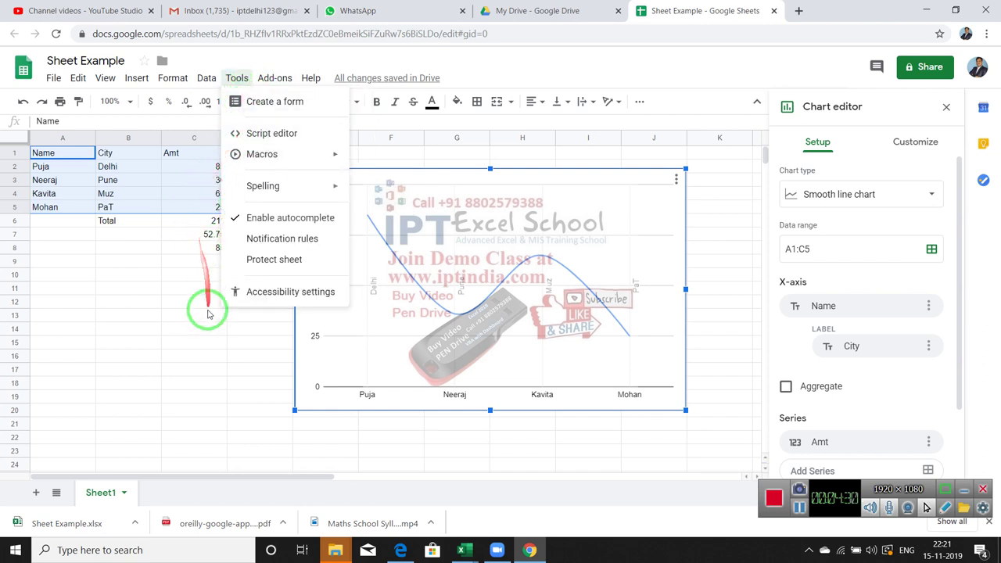
left_click(208, 314)
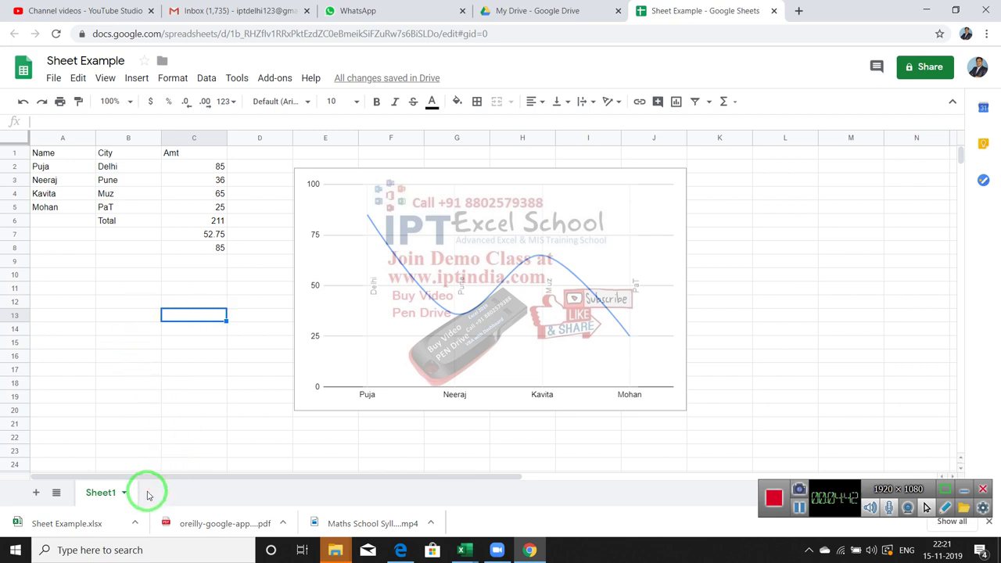
left_click(170, 408)
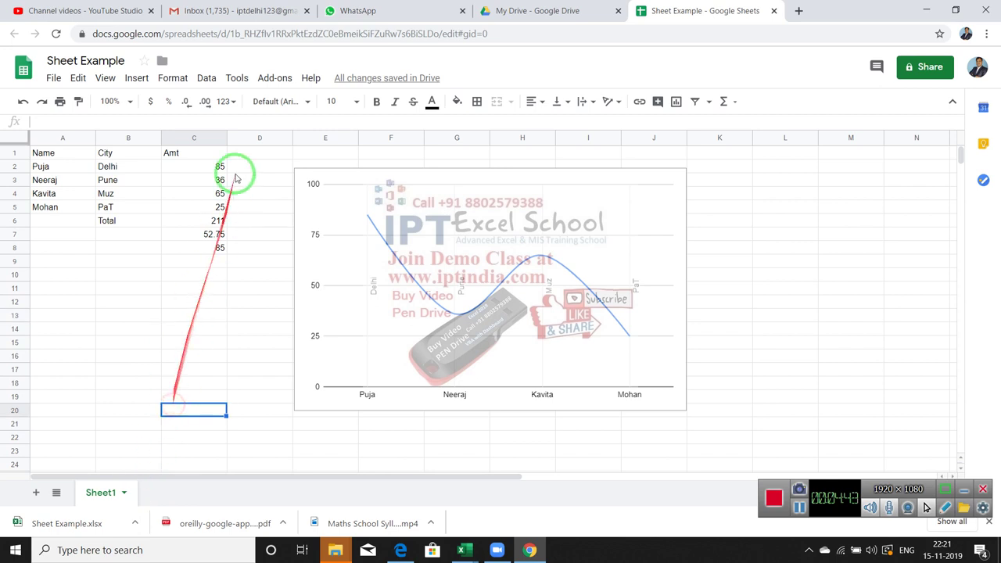
- Create an Untitled Apps Script project in a new tab, then bring up Tools > Macros on Sheet Example
left_click(230, 81)
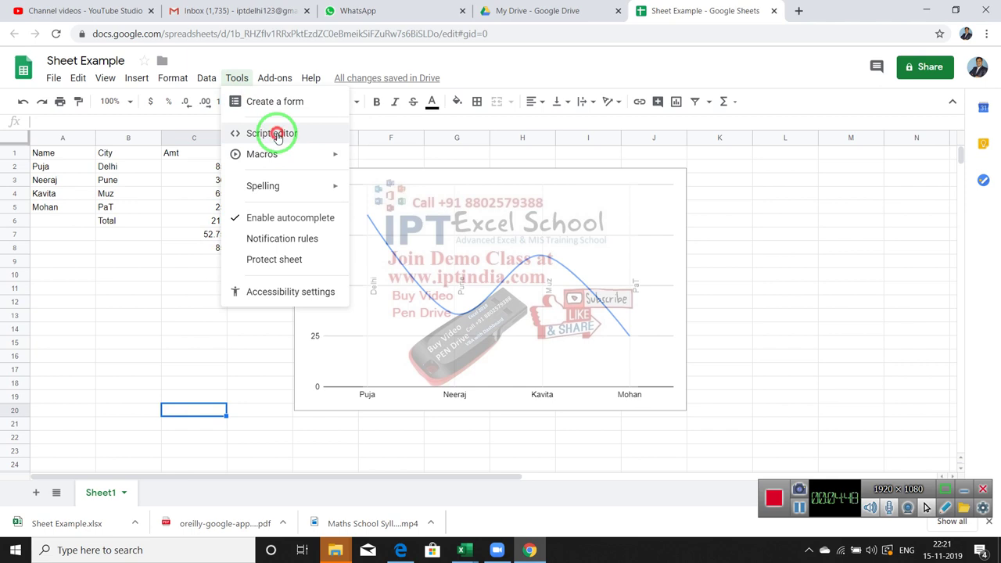
left_click(277, 135)
left_click(625, 11)
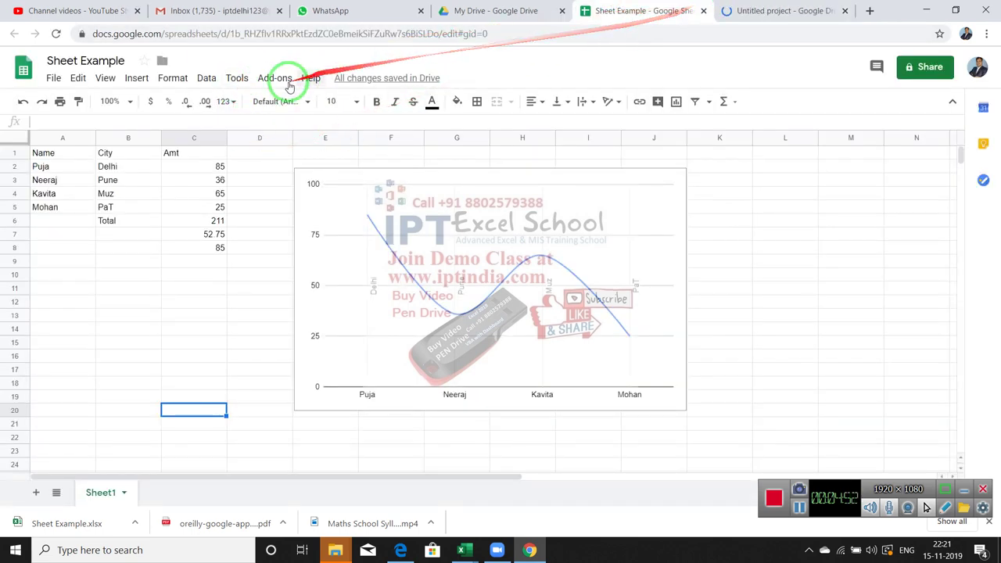
left_click(236, 78)
mouse_move(321, 156)
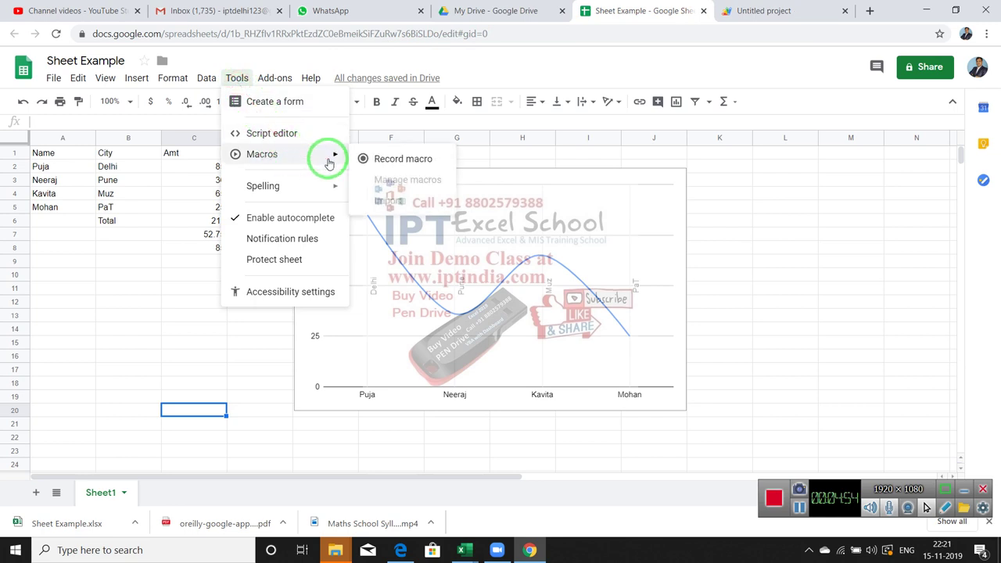
- Start recording a macro that enters Puja in cell A9
left_click(377, 161)
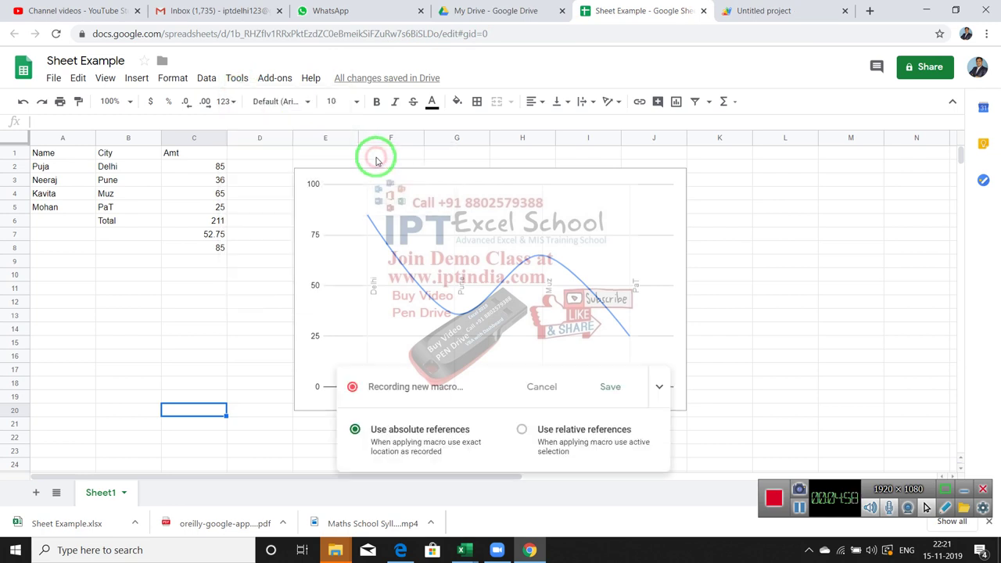
left_click(53, 264)
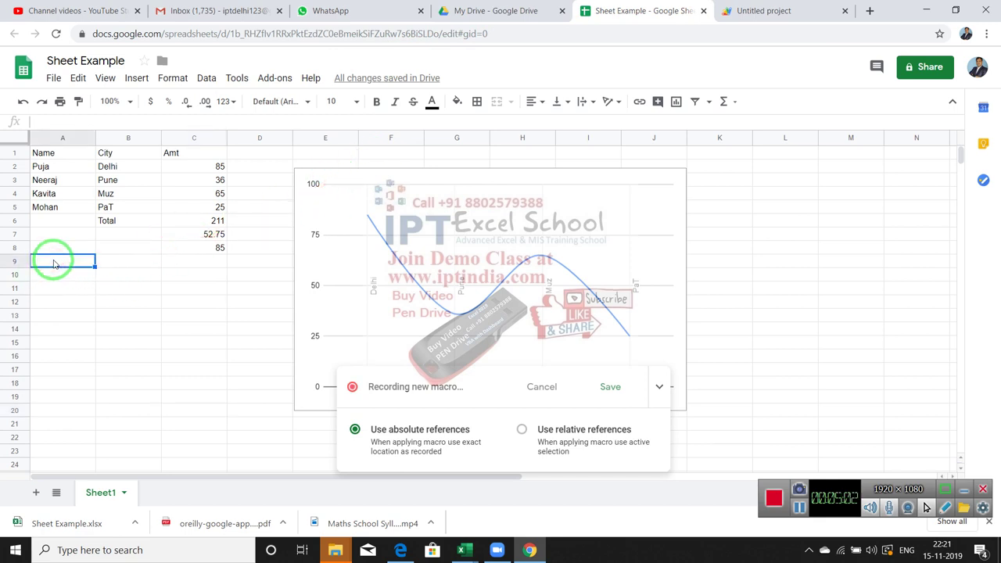
type("Puja")
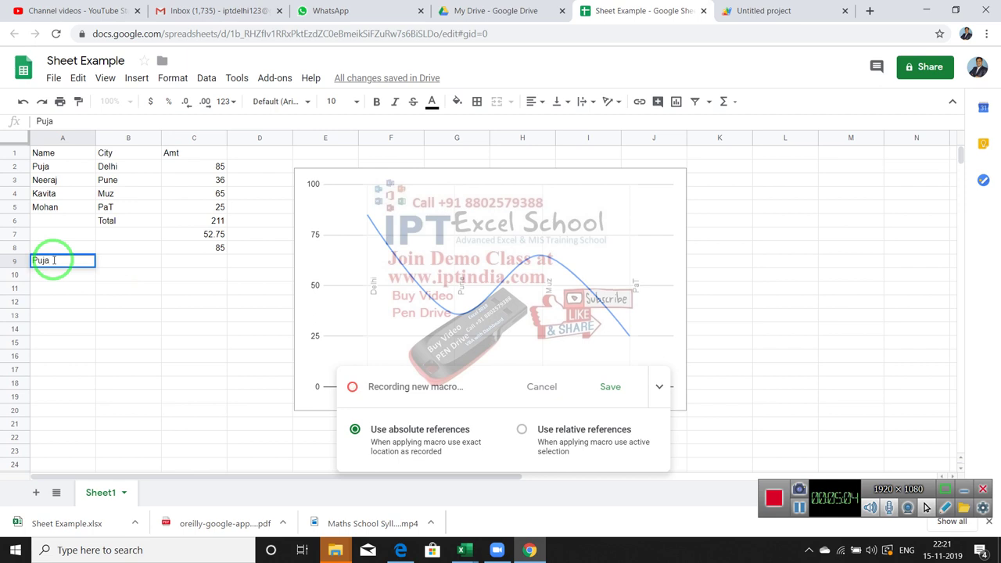
key("Return")
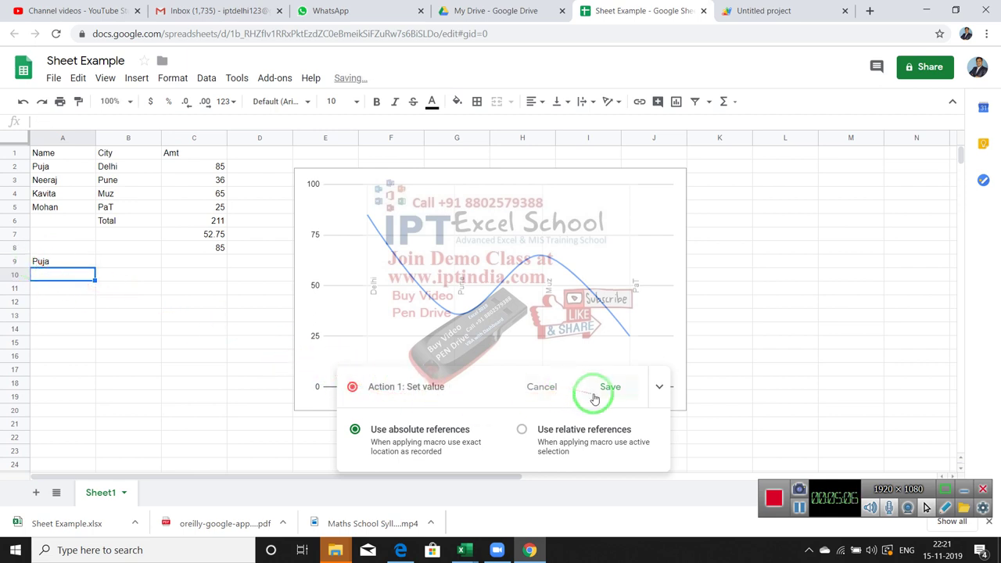
- Stop and save the recording as Untitled Macro, then clear cells A8:A11
left_click(594, 398)
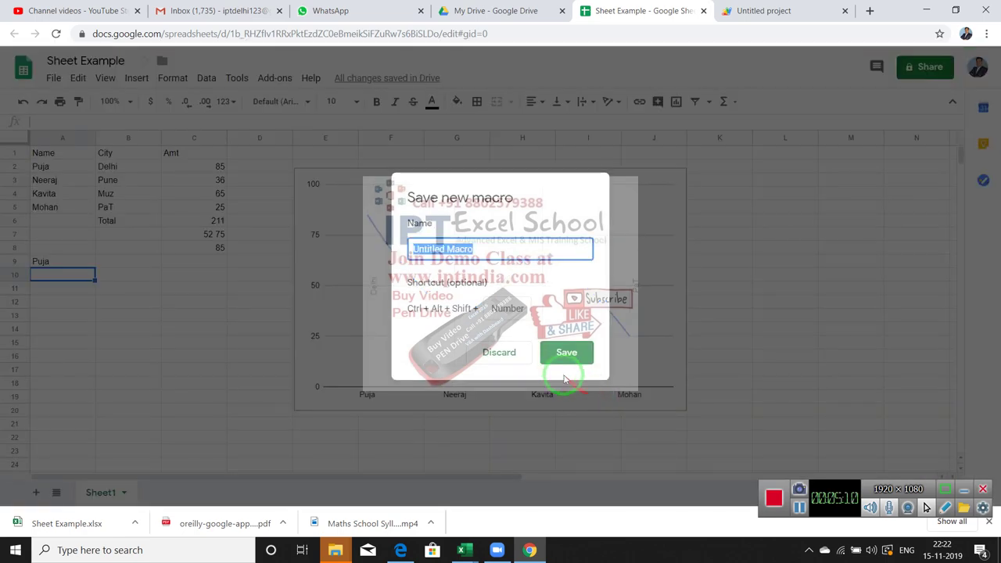
left_click(556, 353)
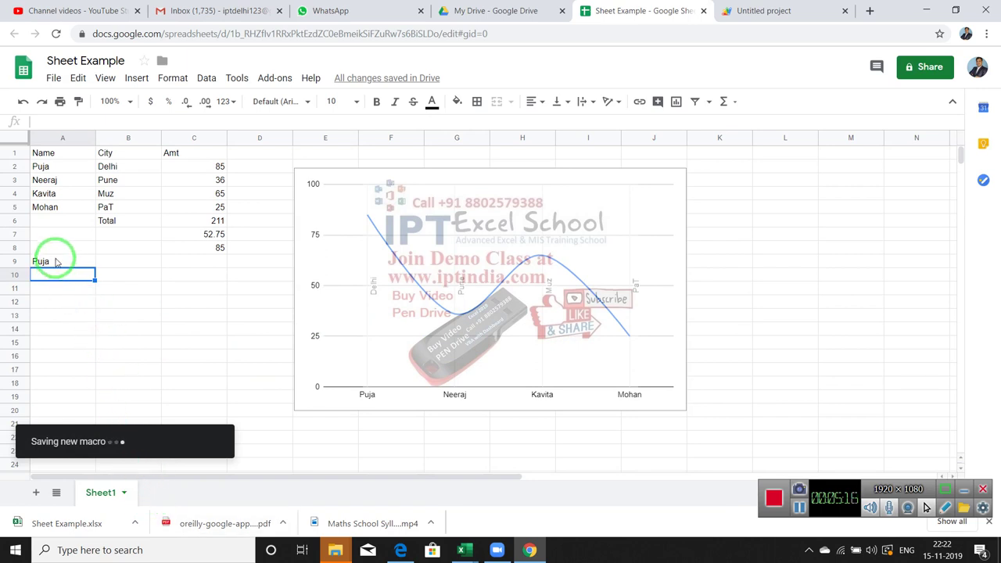
left_click_drag(53, 253, 58, 285)
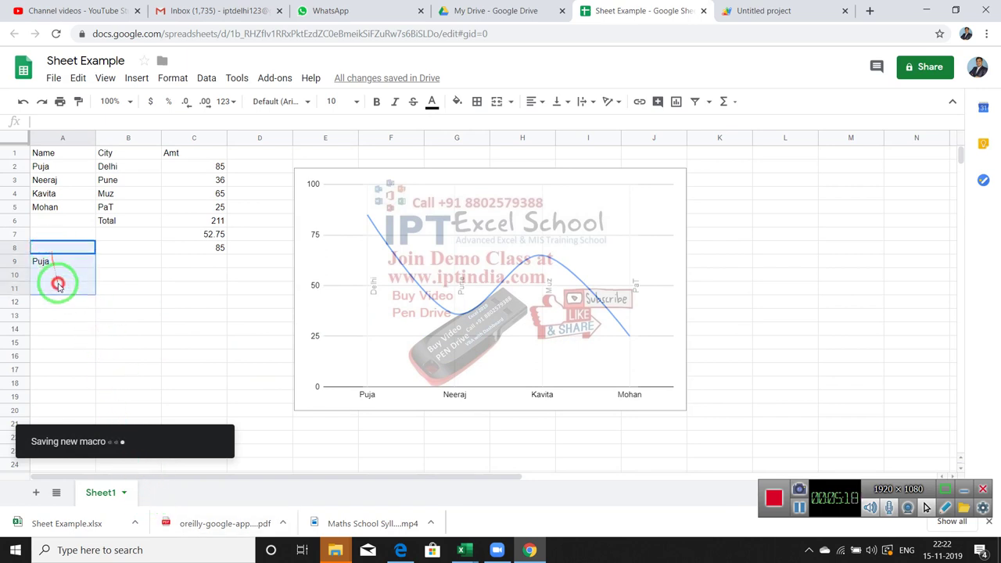
key("Delete")
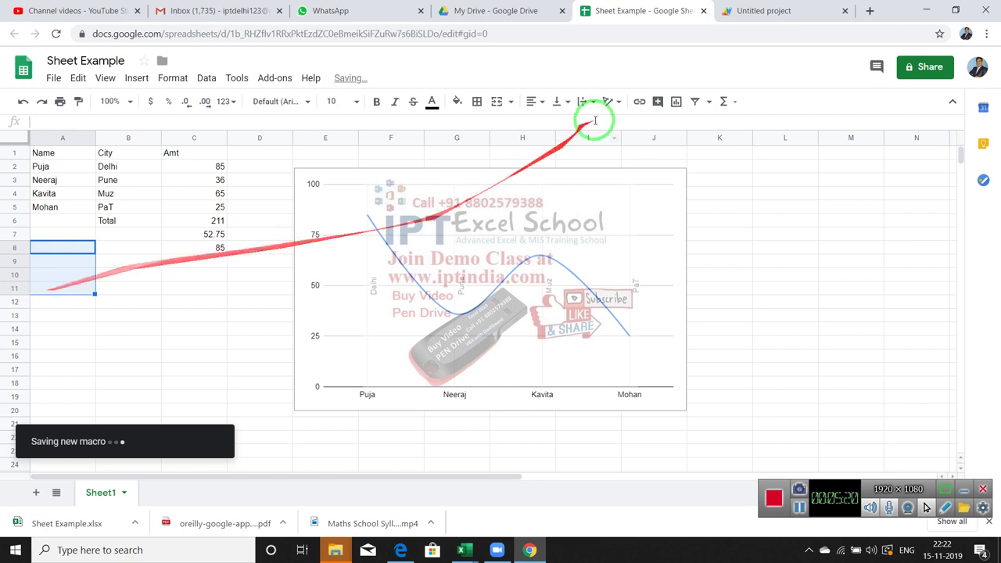
- In the Untitled project's Code.gs, replace myFunction with Firt, whose body returns 0
left_click(755, 11)
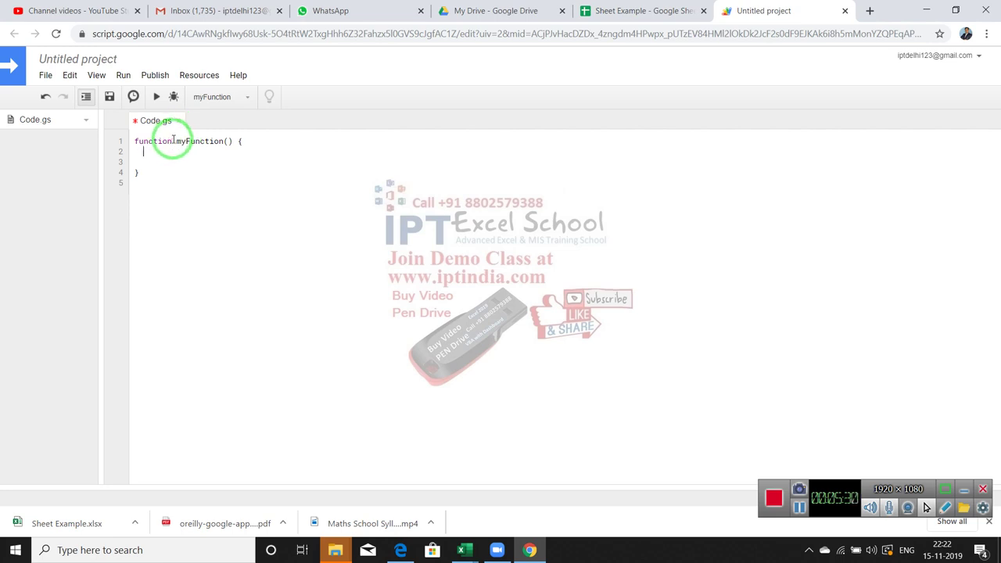
double_click(181, 140)
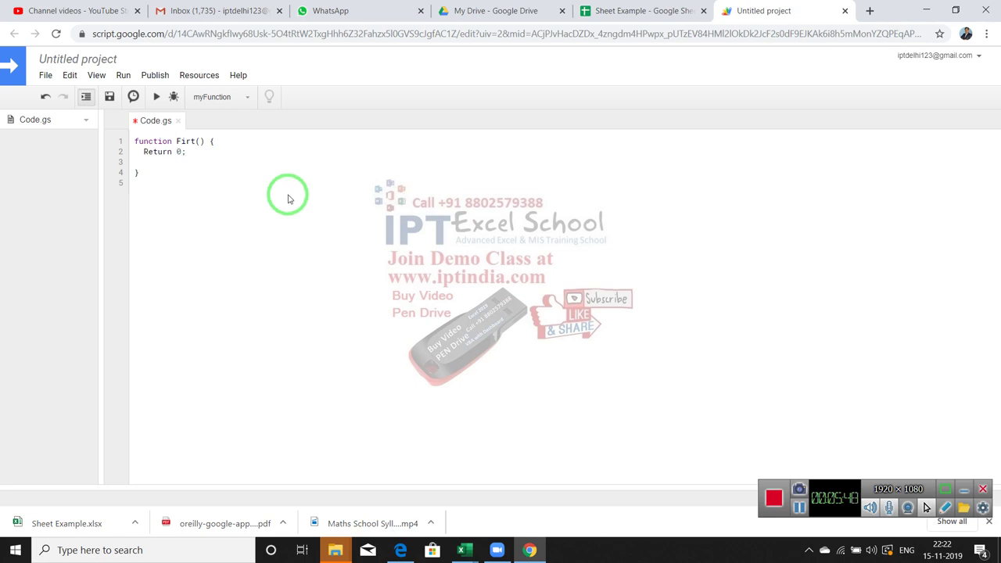
- Begin typing the =firt() formula in cell C11, checking the function name in the script
left_click(661, 12)
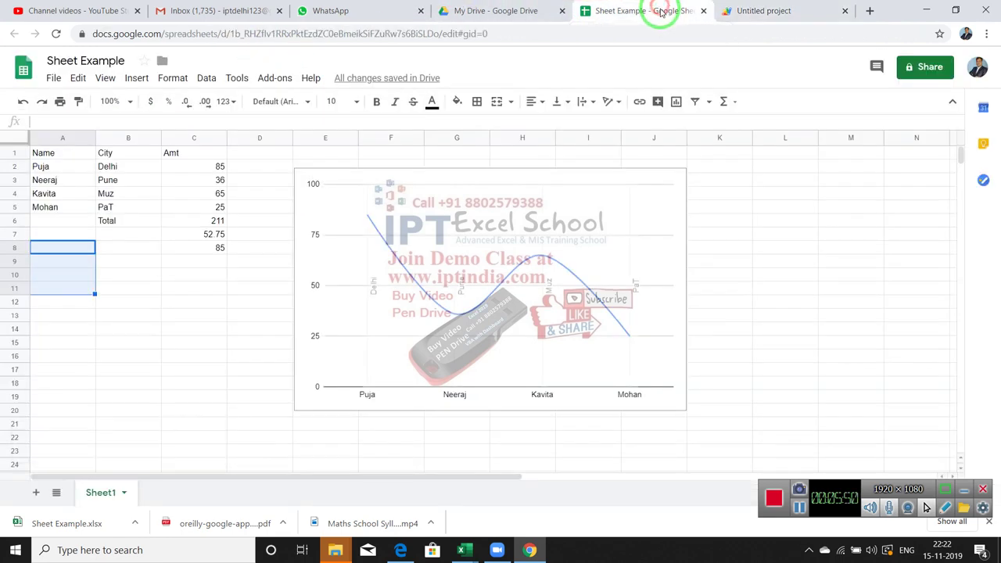
left_click(176, 287)
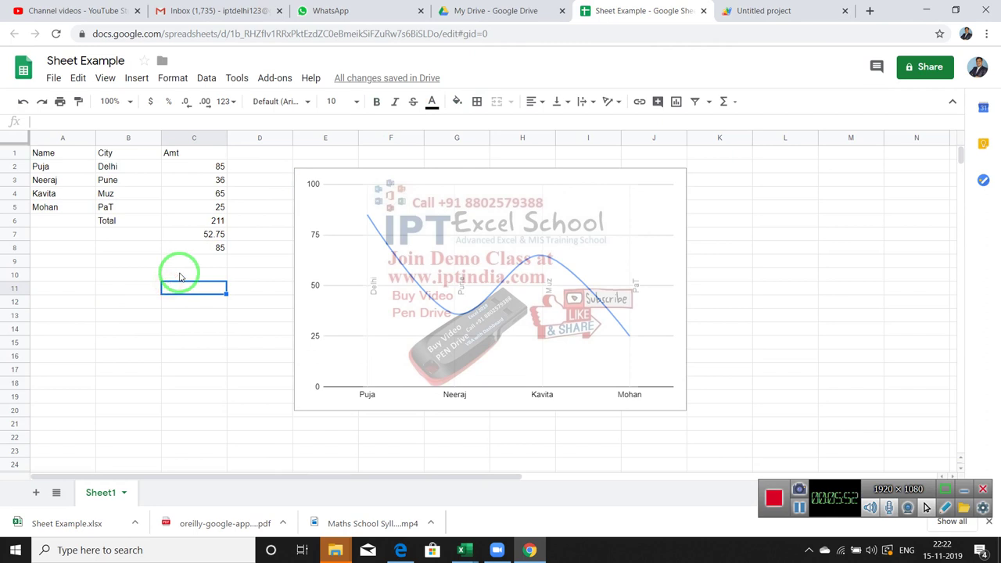
type("=fi")
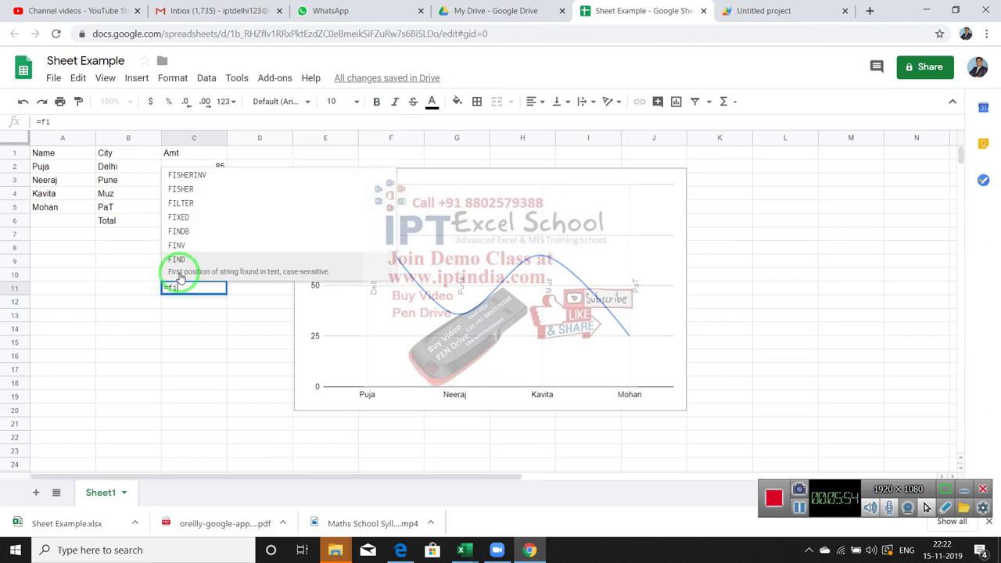
type("r")
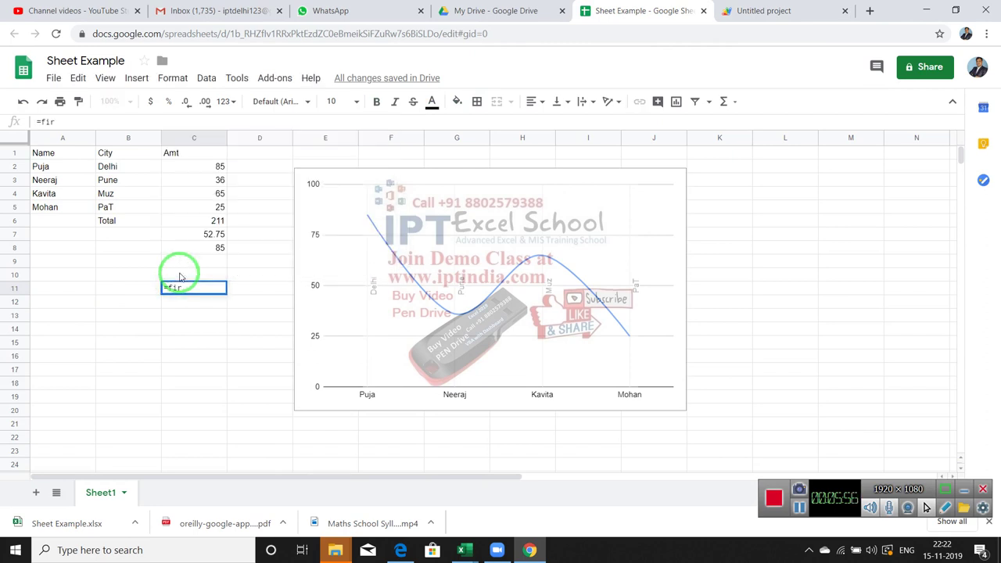
key("BackSpace")
key("BackSpace")
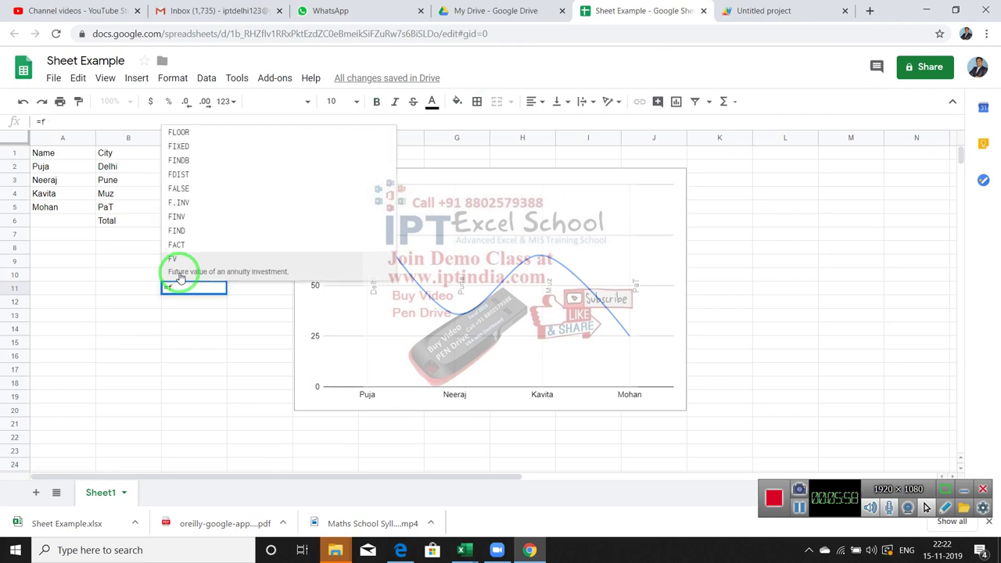
type("r")
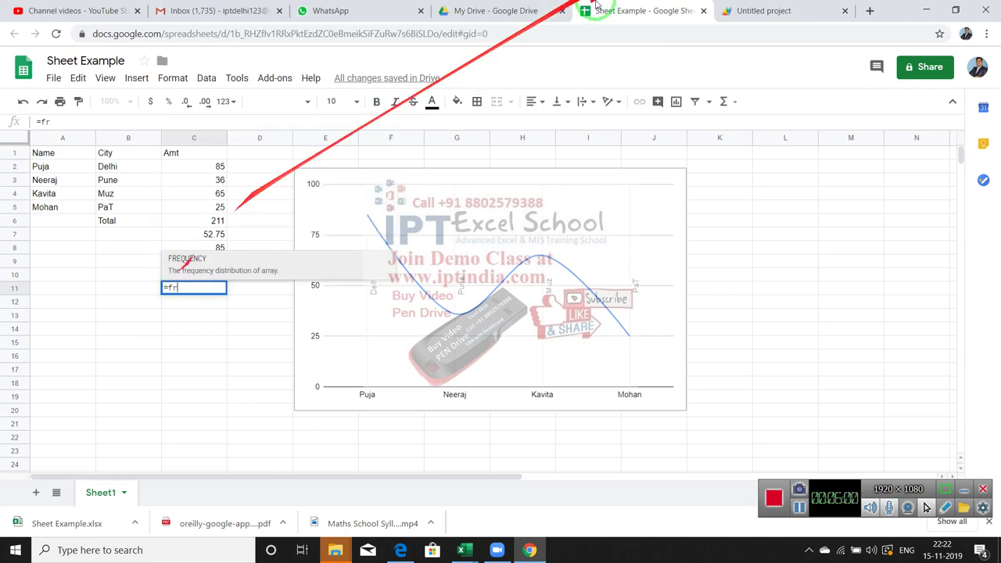
left_click(752, 11)
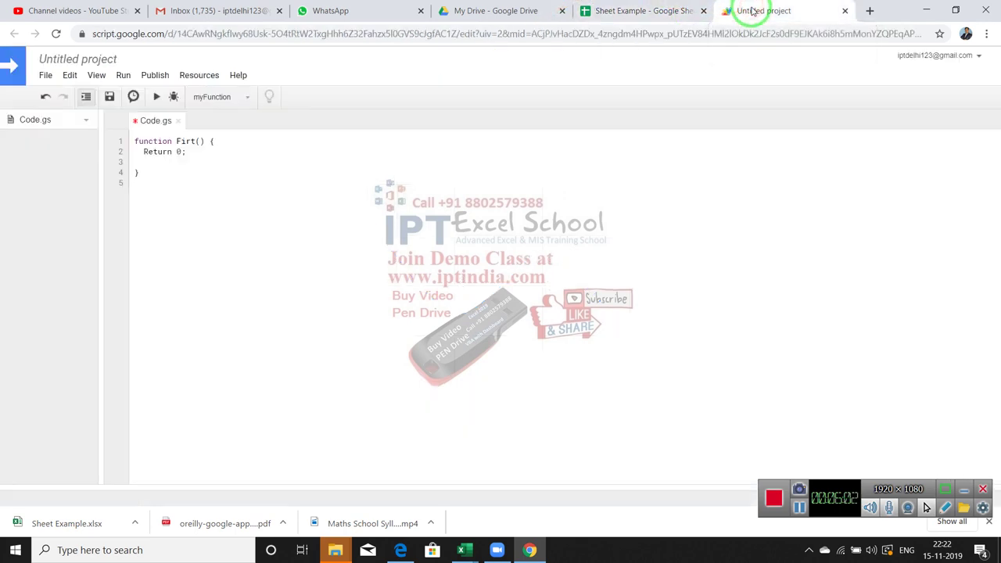
left_click(253, 236)
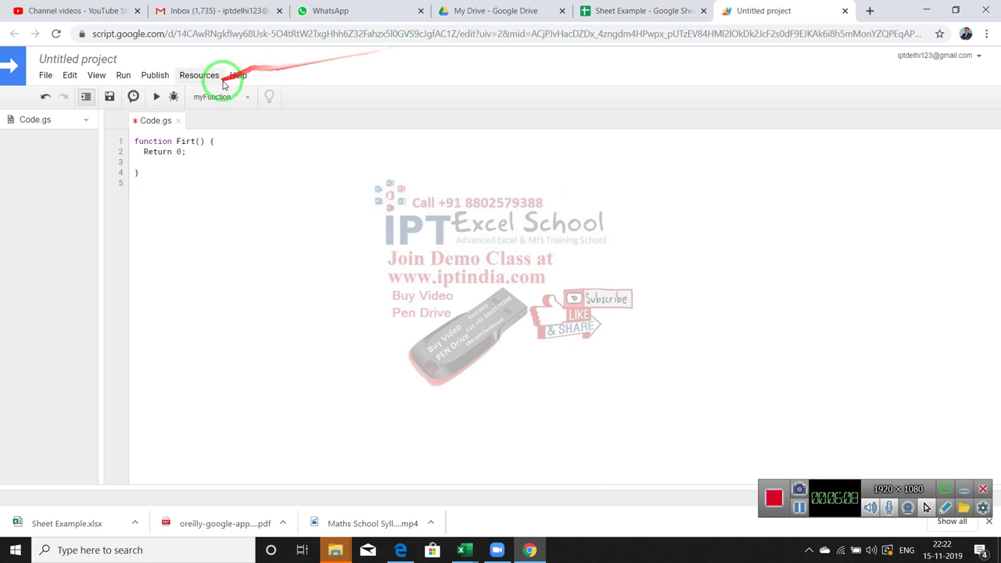
- Finish entering =firt() in C11, which shows #NAME?, and return to the script project
left_click(626, 10)
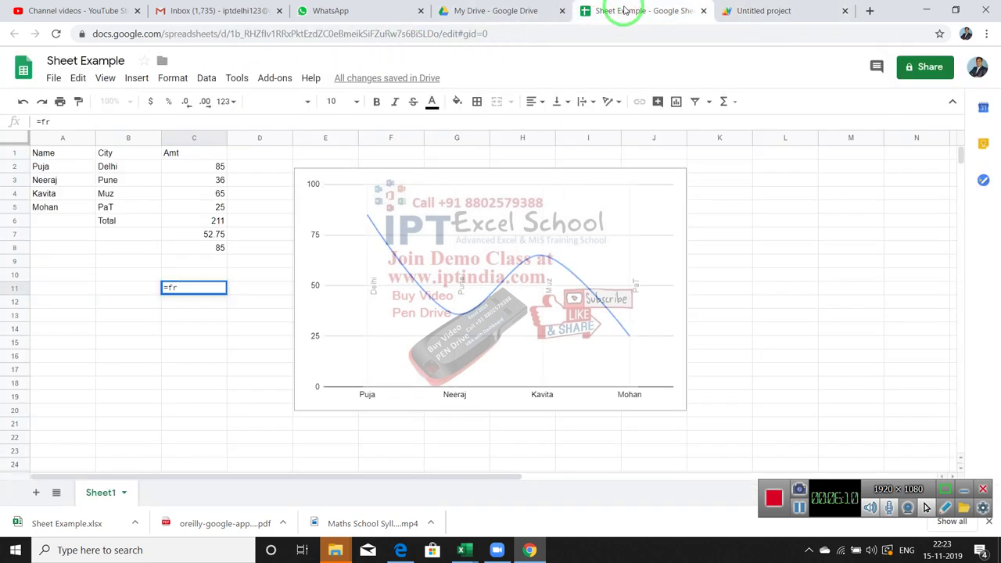
key("BackSpace")
type("irt")
type("(")
key("Return")
key("Up")
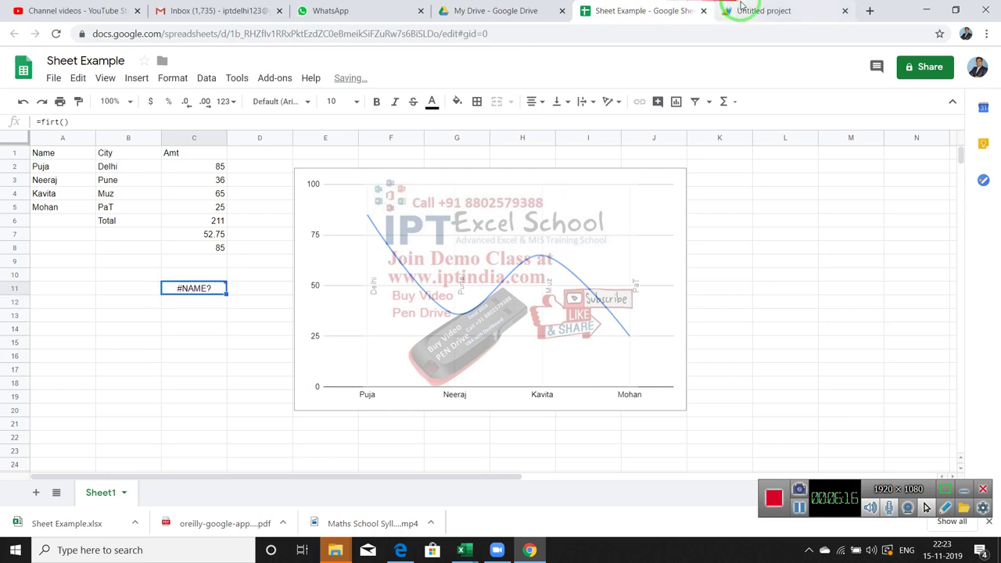
left_click(738, 11)
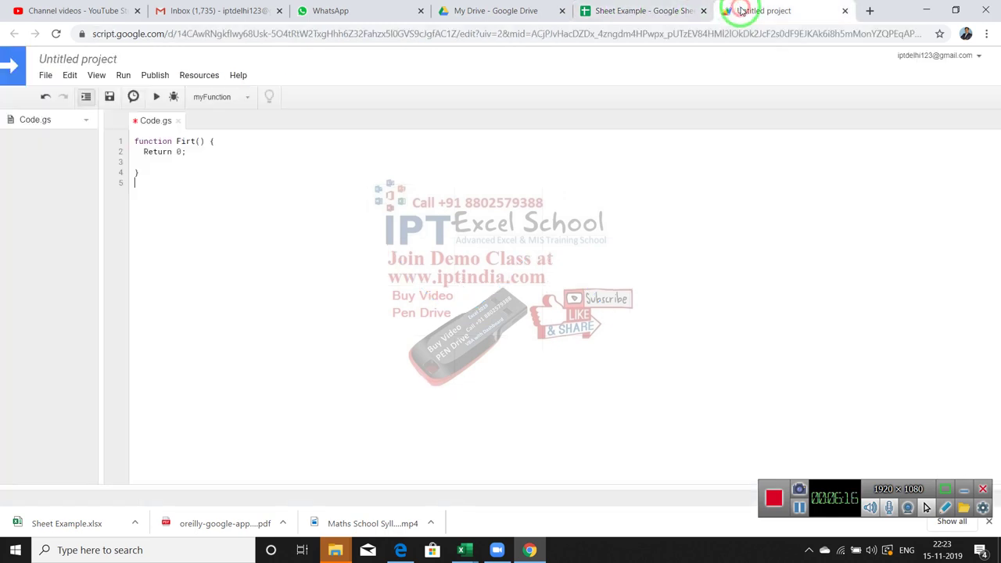
- Save the Firt project, which reports a missing semicolon on line 2, and return to the sheet
left_click(156, 164)
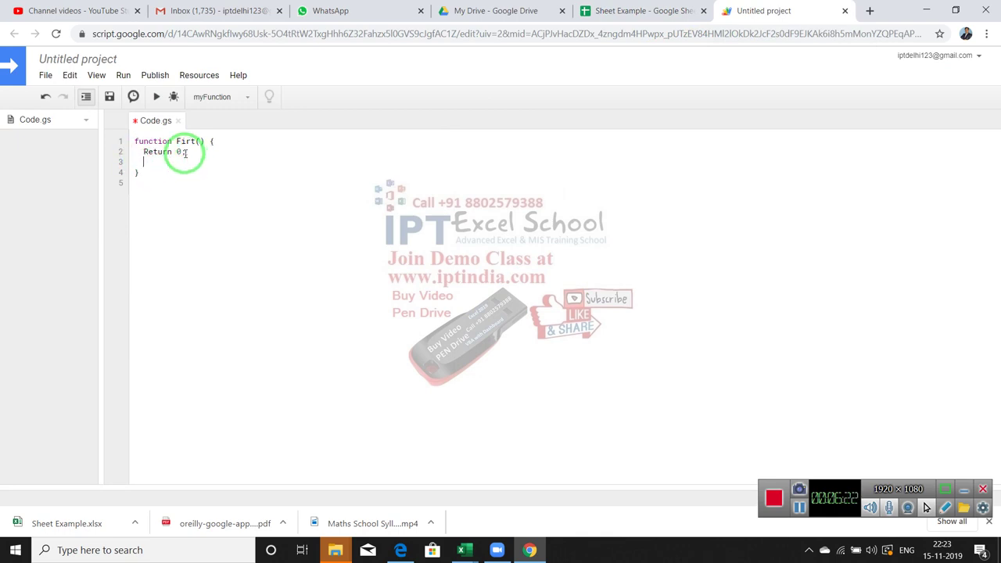
left_click(110, 97)
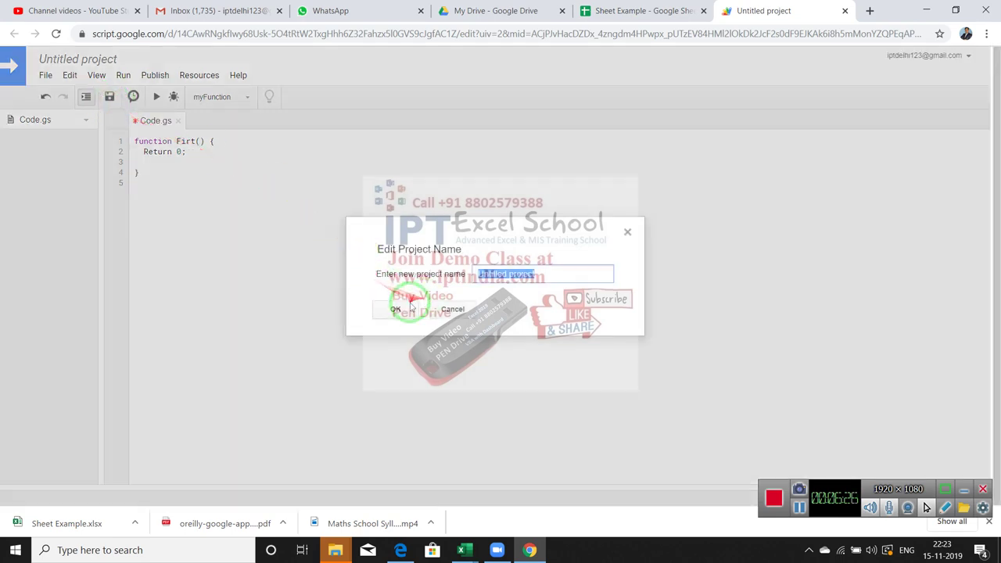
left_click(405, 312)
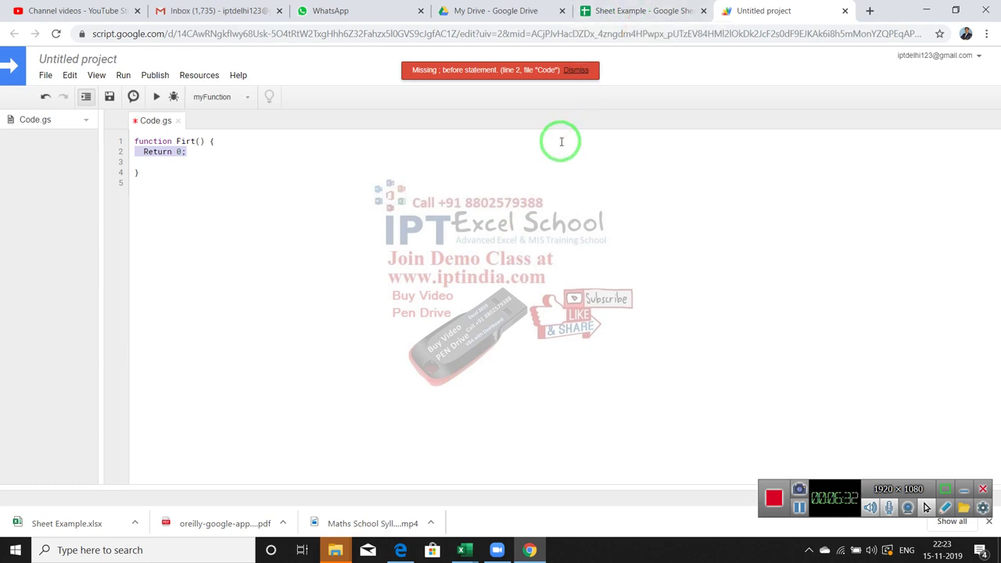
left_click(475, 176)
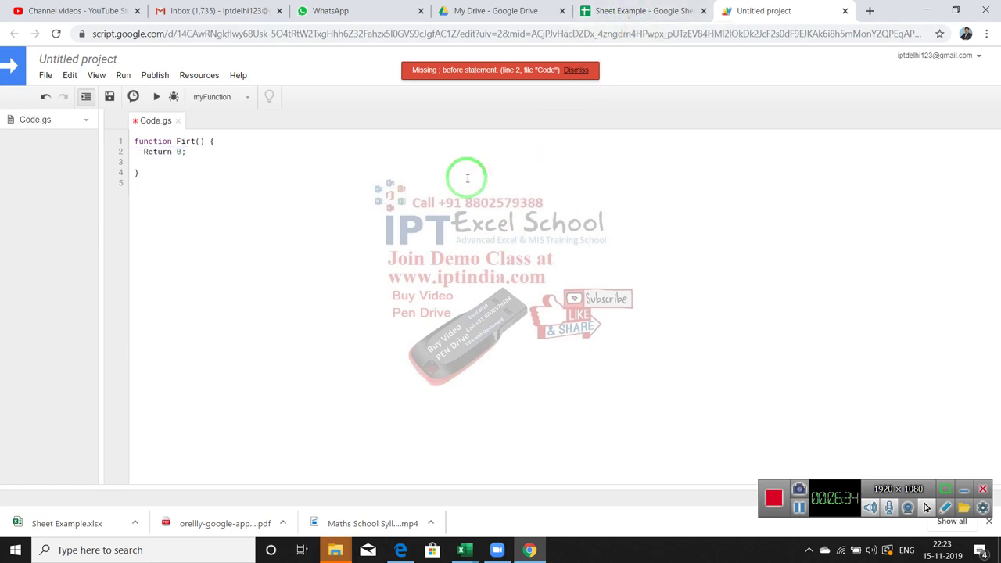
left_click(664, 13)
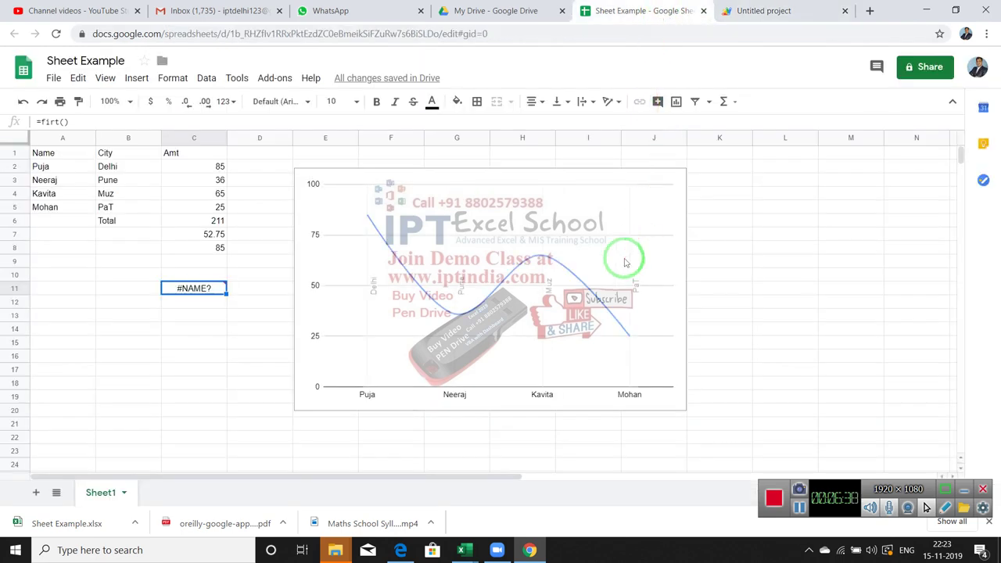
- Delete the line chart and re-enter =firt() in C11, which still returns #NAME?
left_click(307, 224)
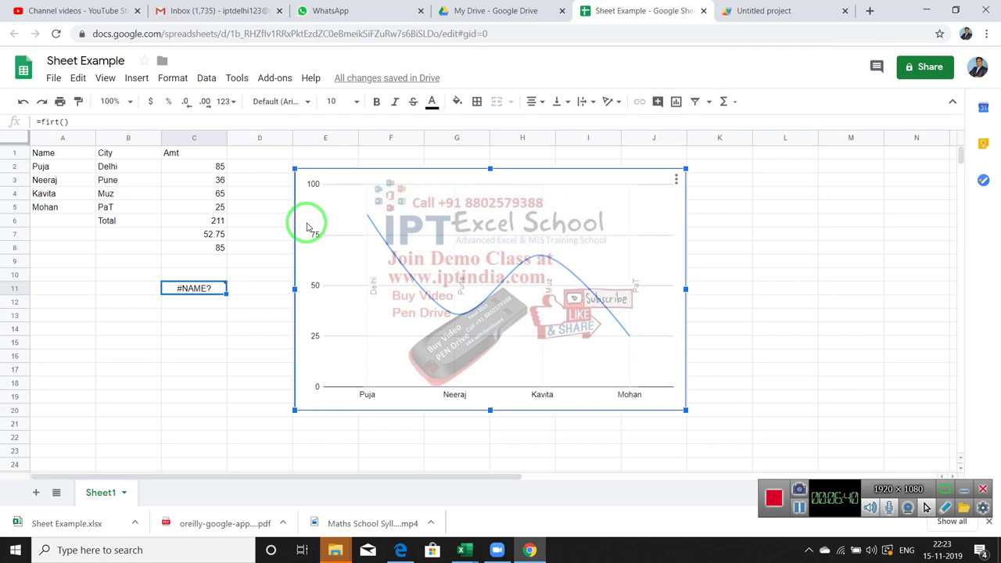
key("Delete")
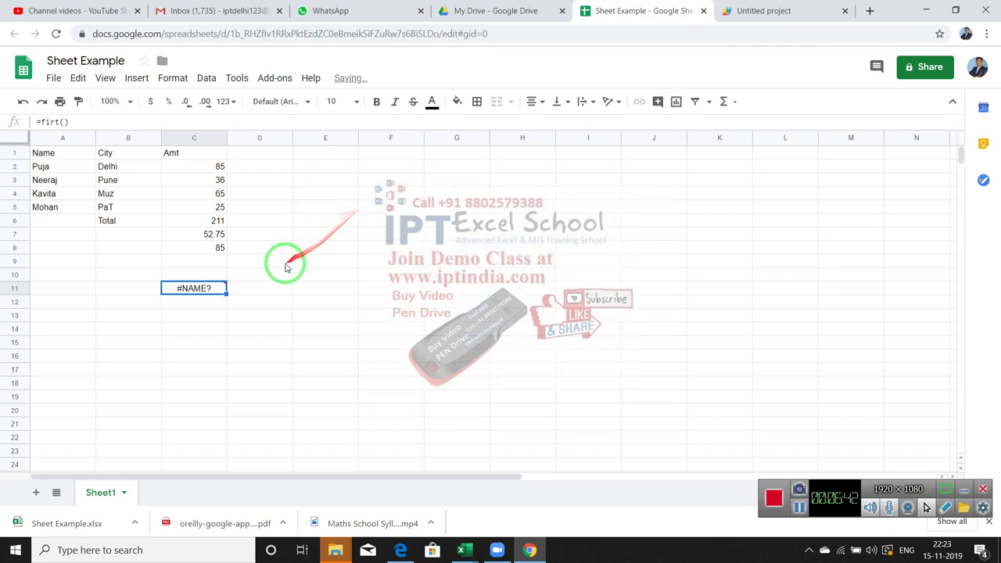
double_click(202, 290)
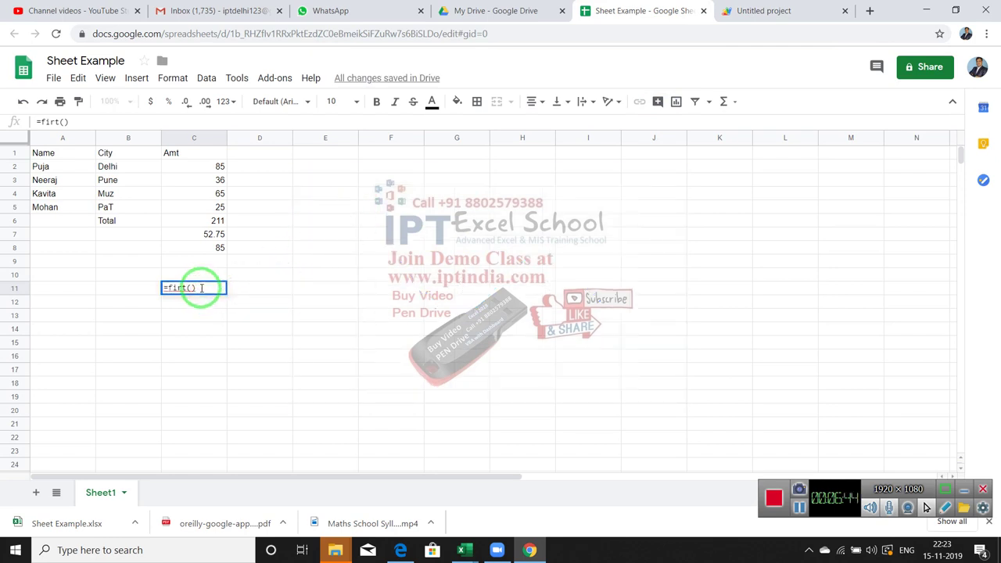
key("Return")
left_click(200, 288)
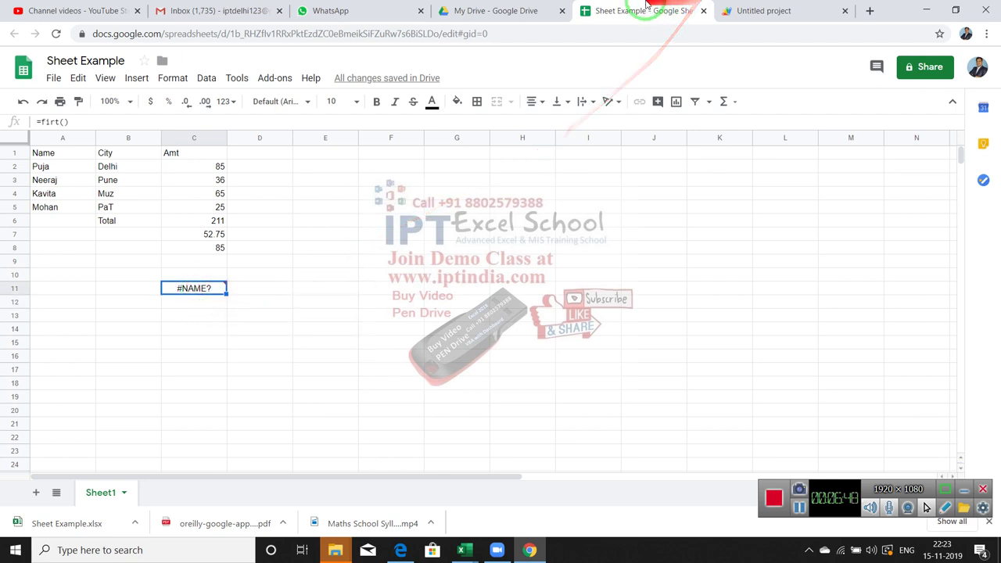
left_click(766, 11)
- Run the Firt function, which fails with the missing semicolon error, then show the desktop
left_click_drag(202, 219, 117, 131)
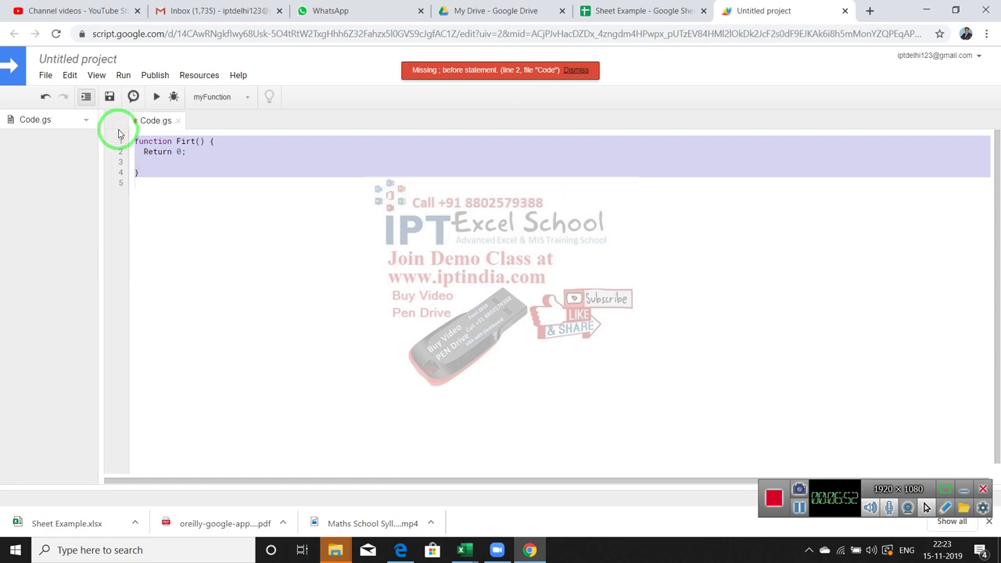
left_click(179, 180)
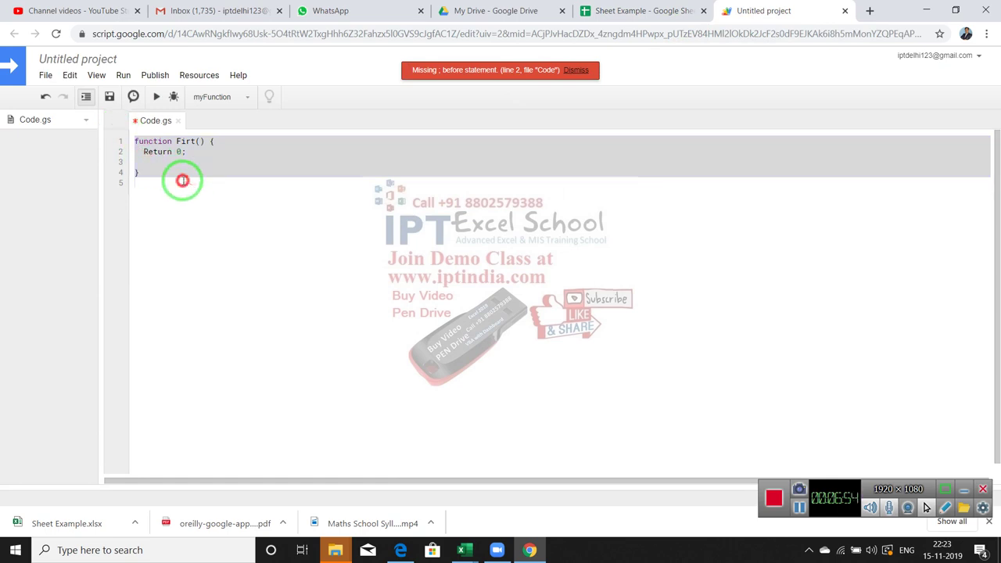
left_click(172, 153)
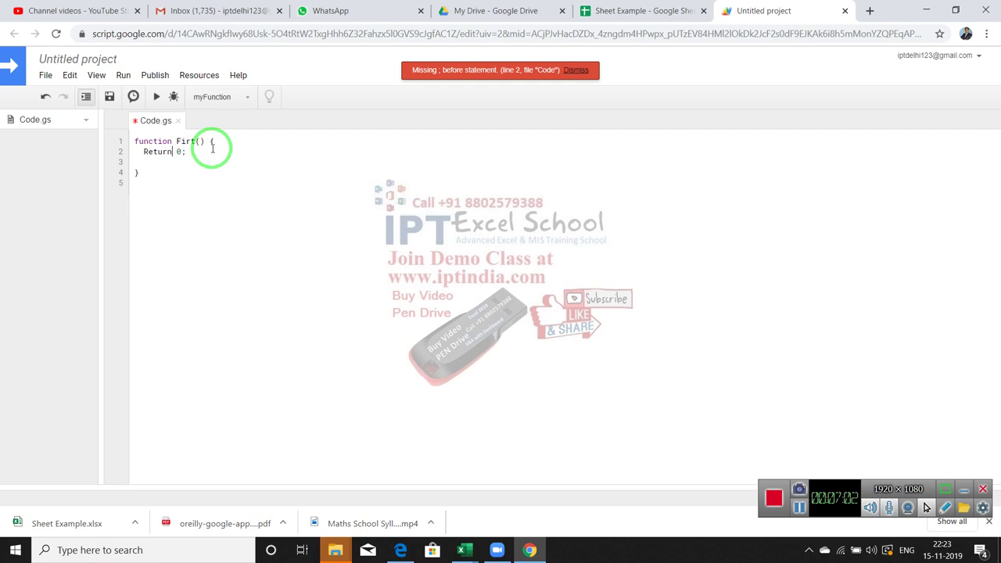
left_click(157, 97)
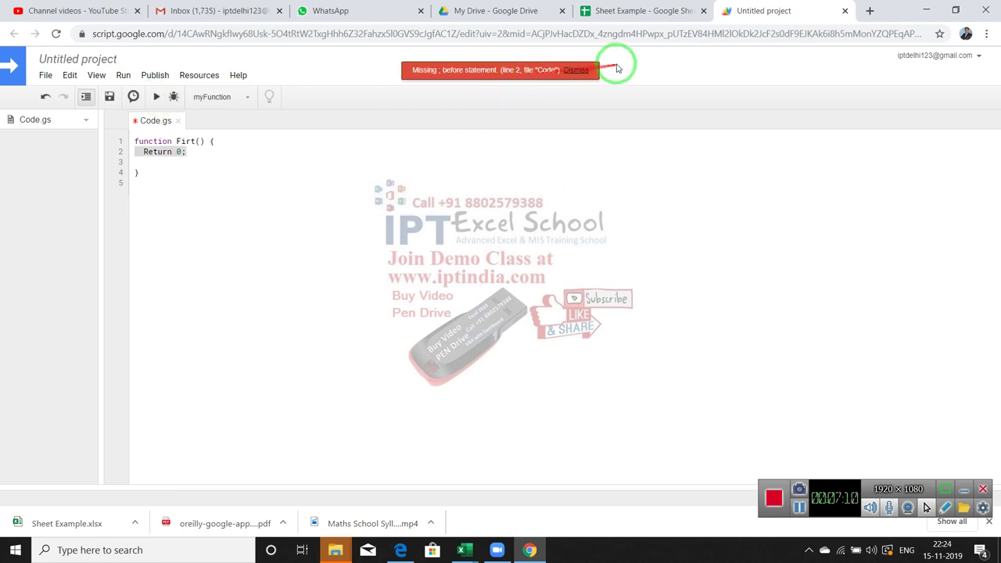
key("super+d")
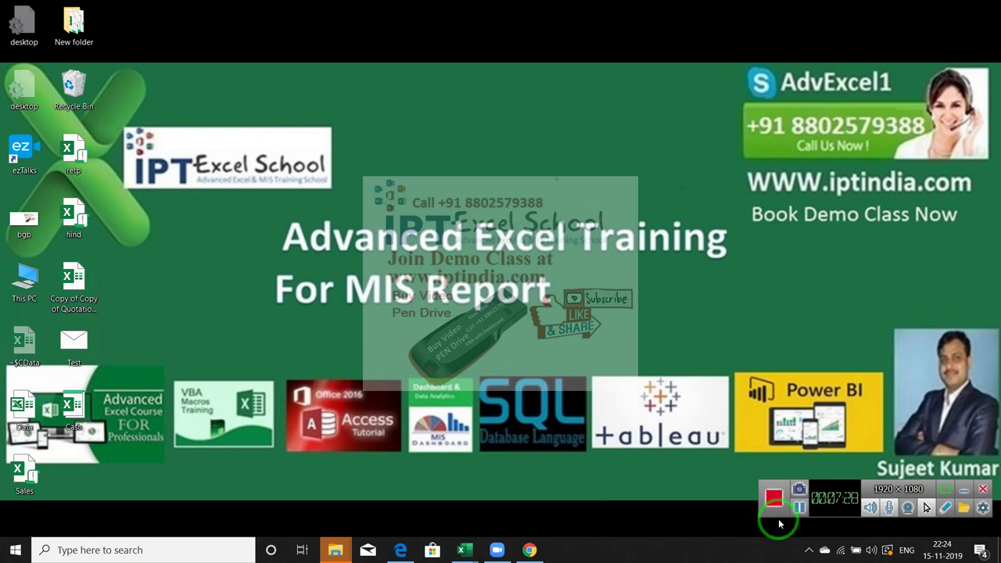
left_click_drag(823, 189, 795, 300)
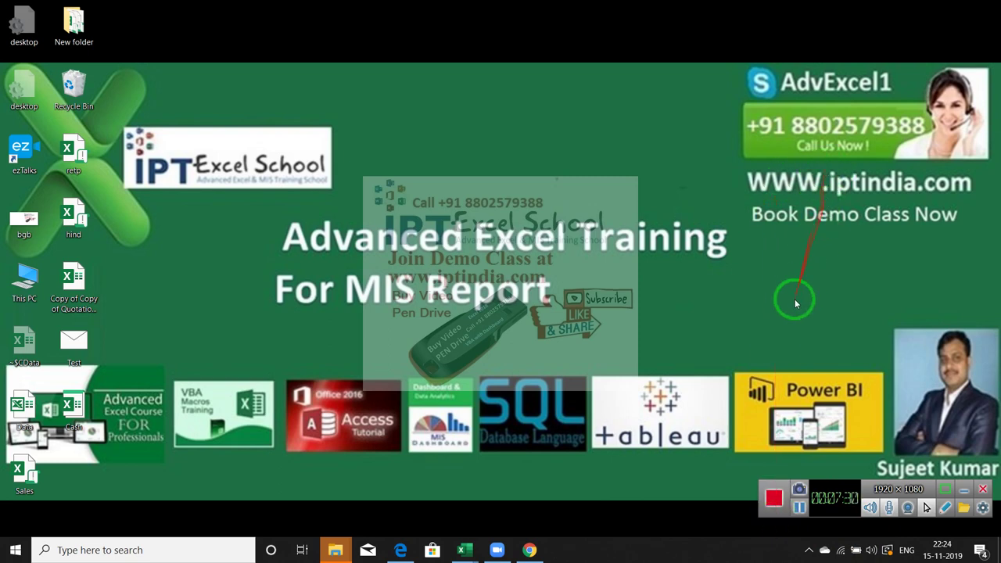